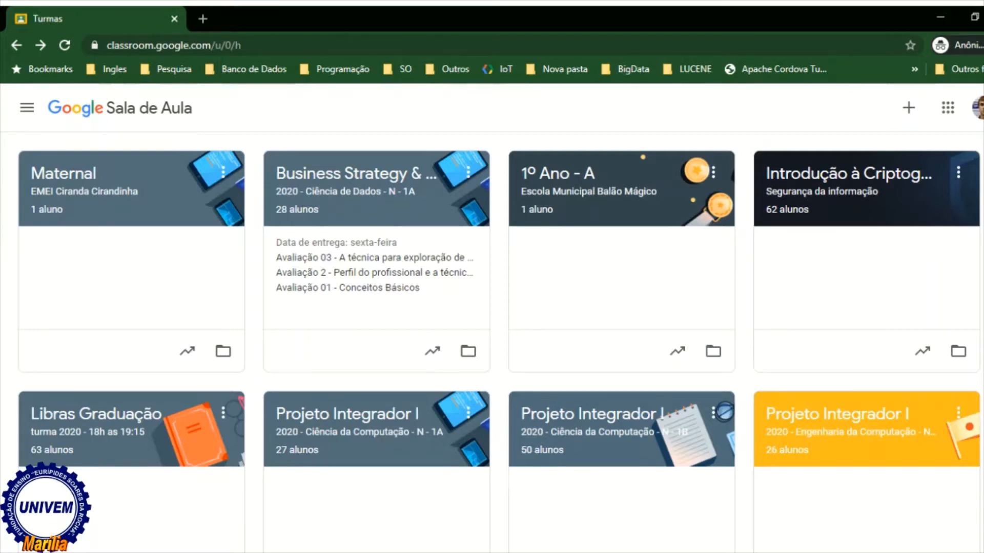
Step: Open the "Disciplina de Teste" class and go to its classwork (Atividades) page
scroll(492, 339, "down", 15)
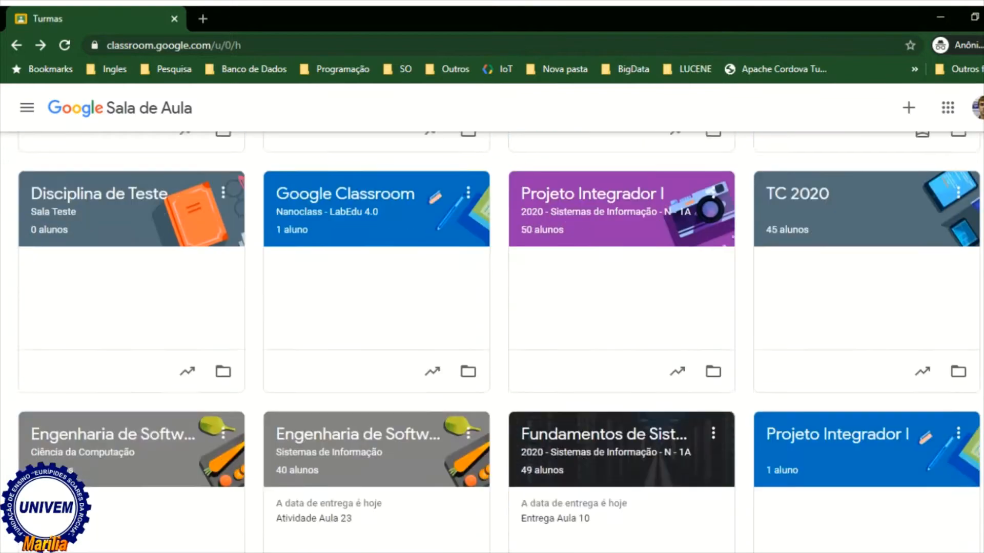
scroll(99, 314, "down", 3)
scroll(99, 314, "up", 8)
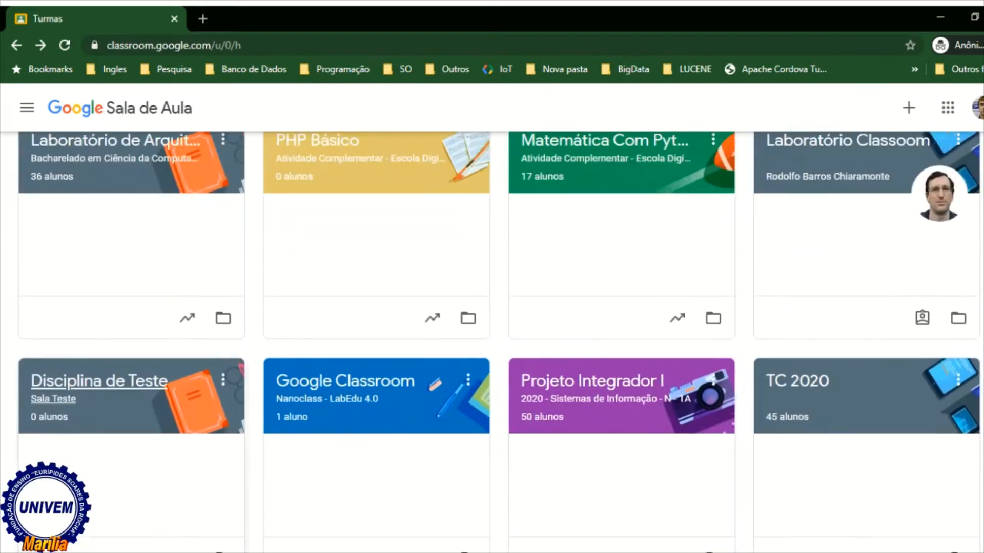
left_click(99, 314)
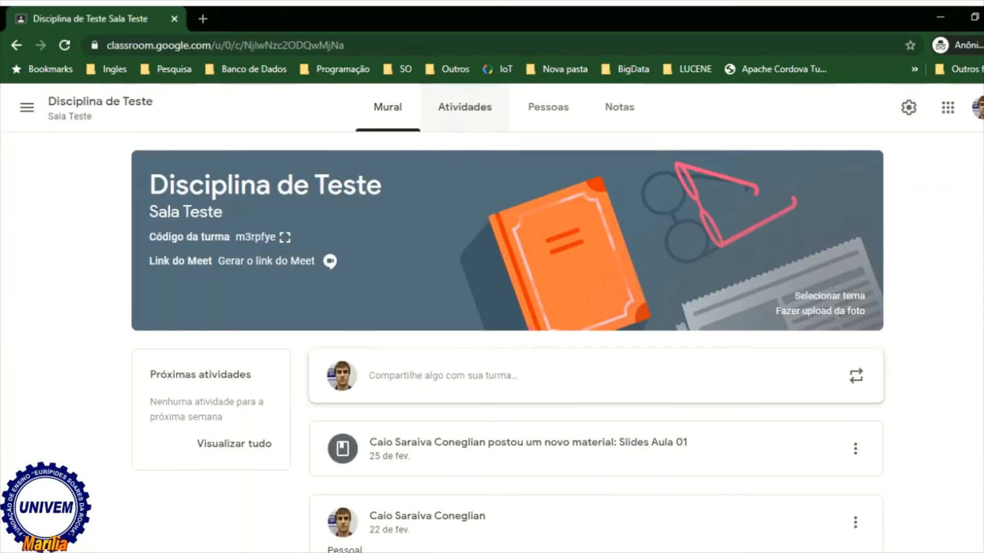
left_click(465, 106)
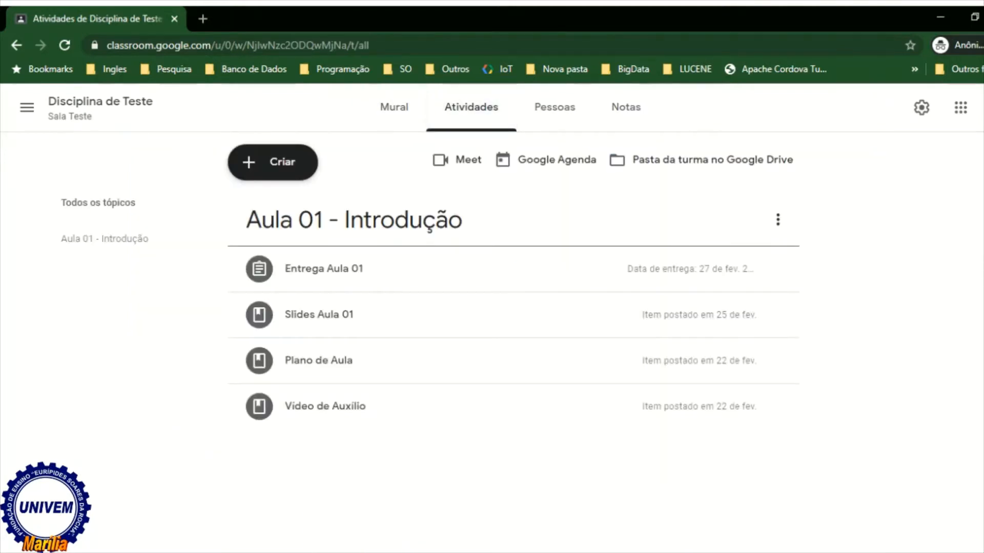
Step: Create a quiz assignment (Atividade com teste) titled "Avaliação 1"
left_click(273, 162)
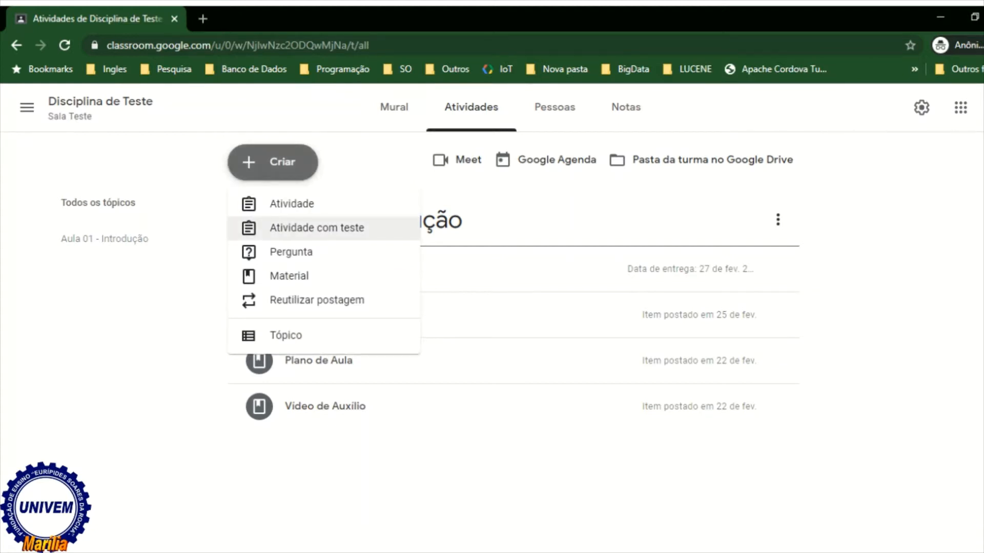
left_click(331, 228)
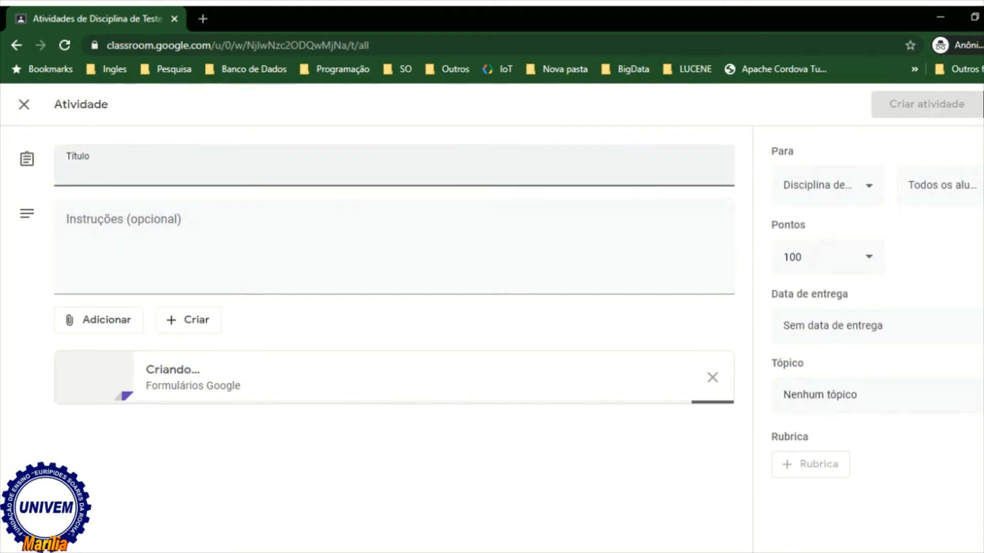
type("Avalia")
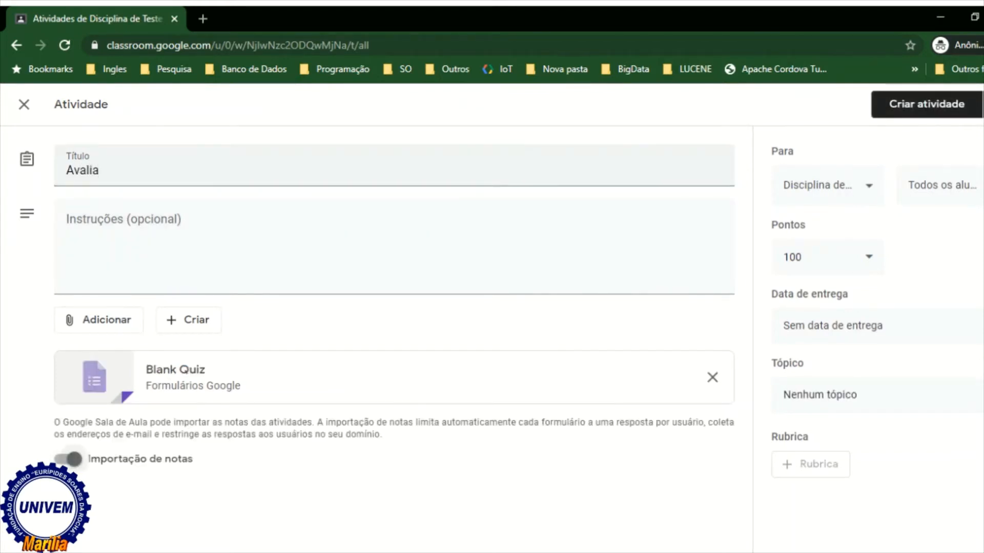
type("ção")
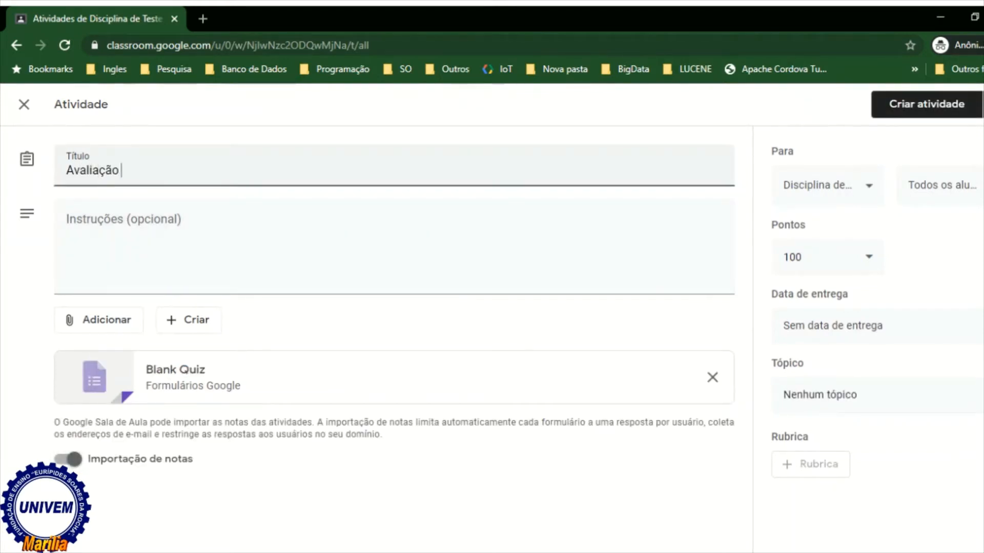
type(" 1")
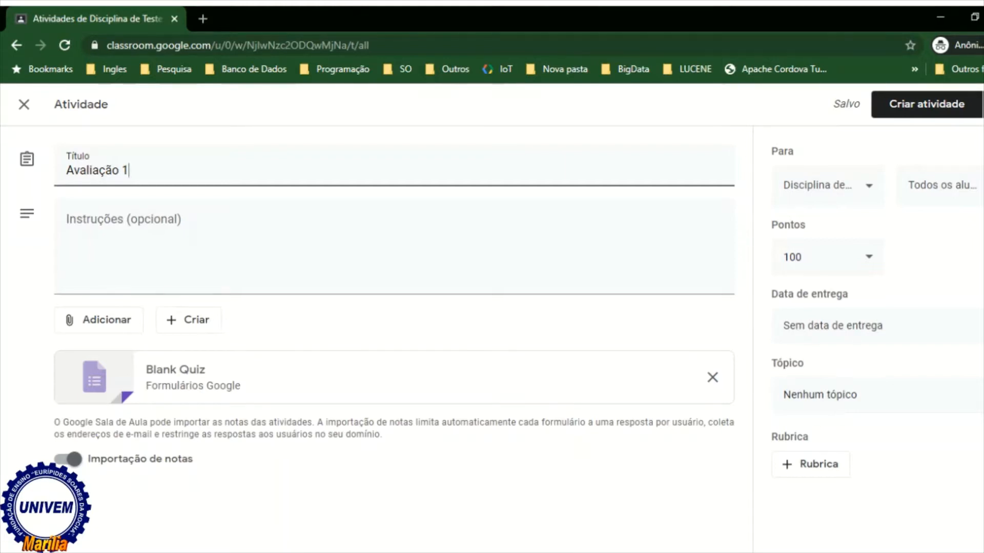
Step: Open the assignment's attached blank quiz form and change its heading to "Avaliação Disciplina 1"
left_click(175, 370)
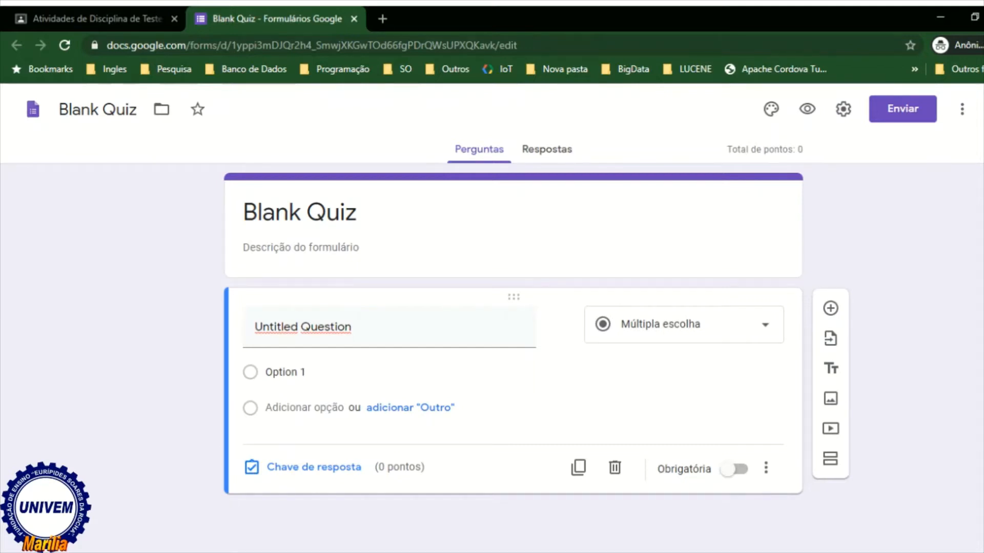
left_click(300, 212)
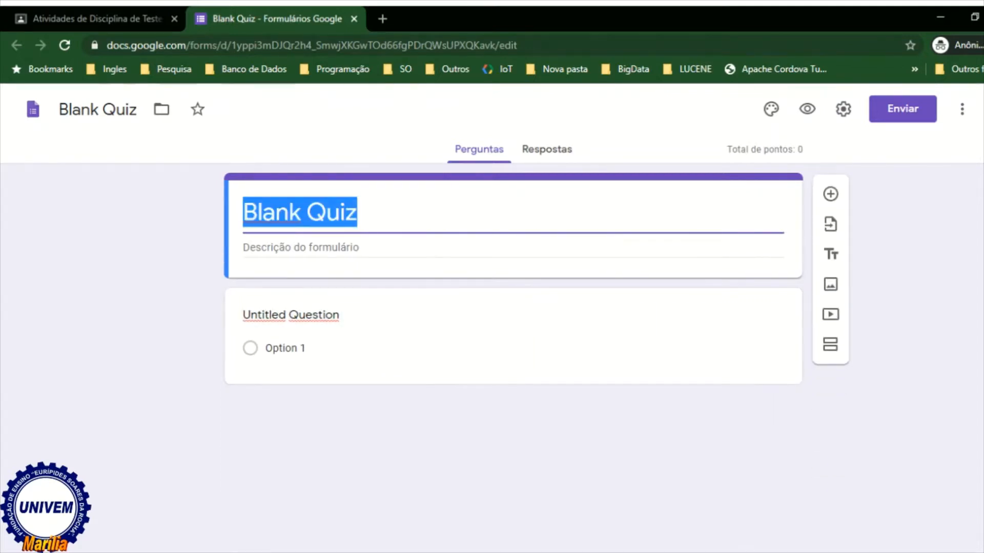
type("Avaliação Disciplina")
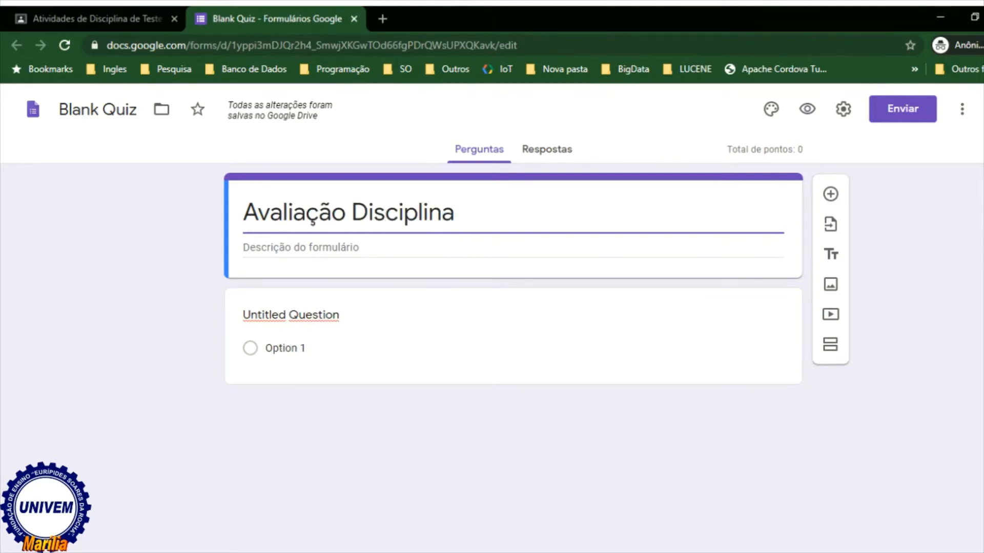
type(" 1")
Step: Enter the form description "Alunos, vocês têm 1 hora para realizar esta avaliação." followed by a second line "..."
key("Tab")
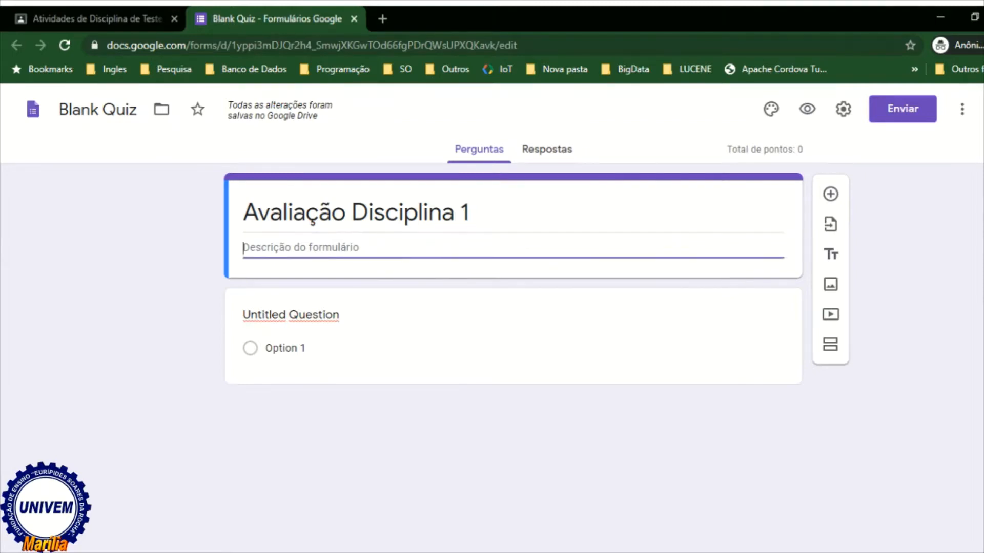
type("Alunos, voc")
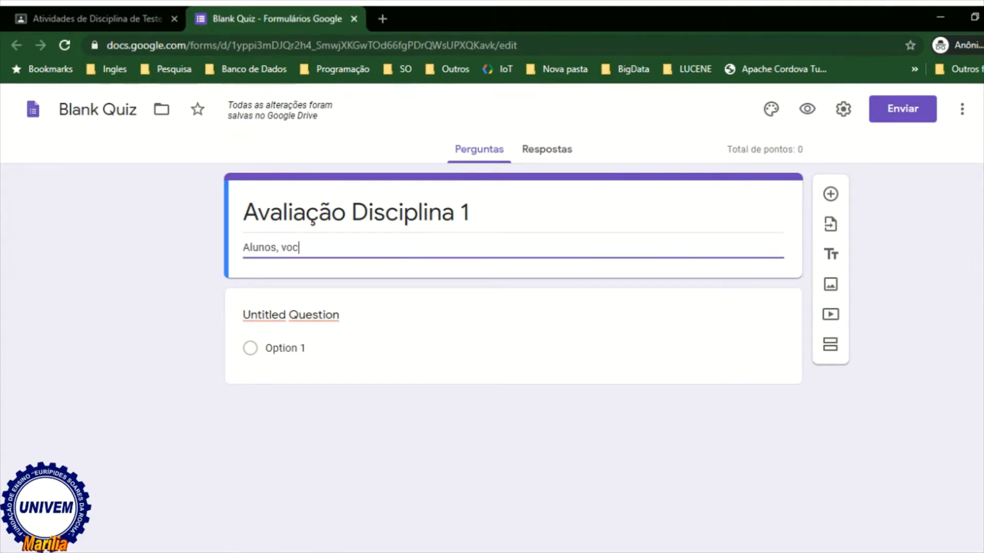
key("BackSpace")
type("c~Es")
key("BackSpace")
key("BackSpace")
key("BackSpace")
key("BackSpace")
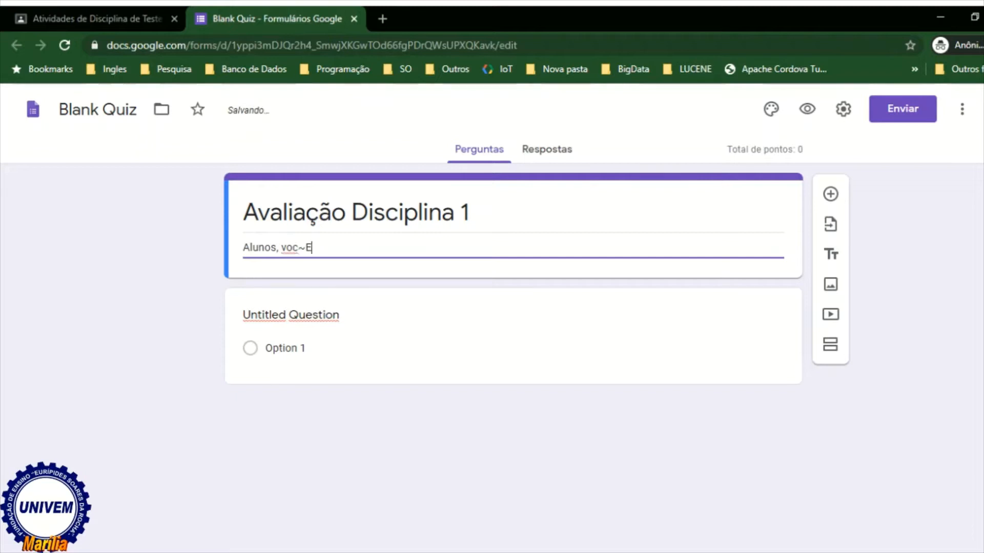
type("ês têm")
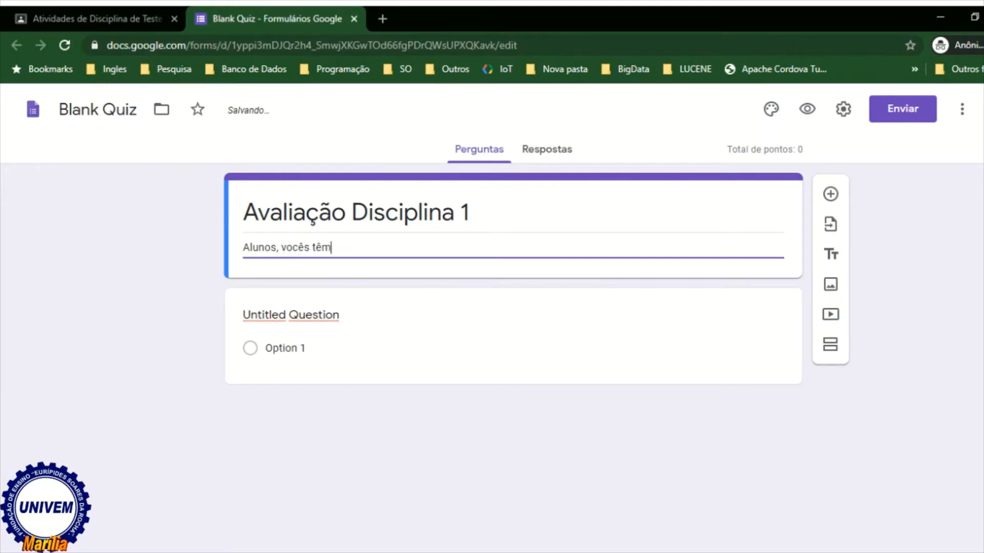
type(" 1 hora para realizar e")
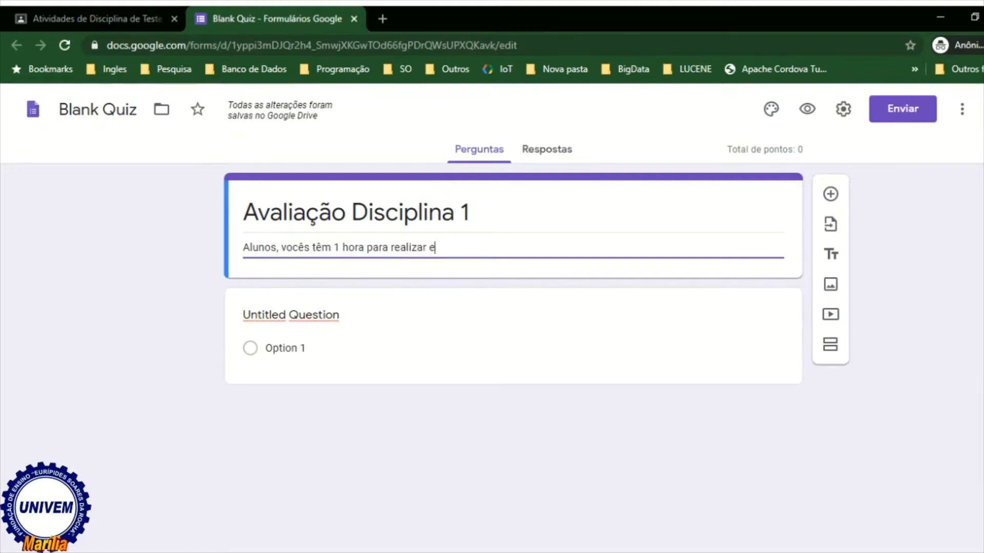
type("sta avaliação.")
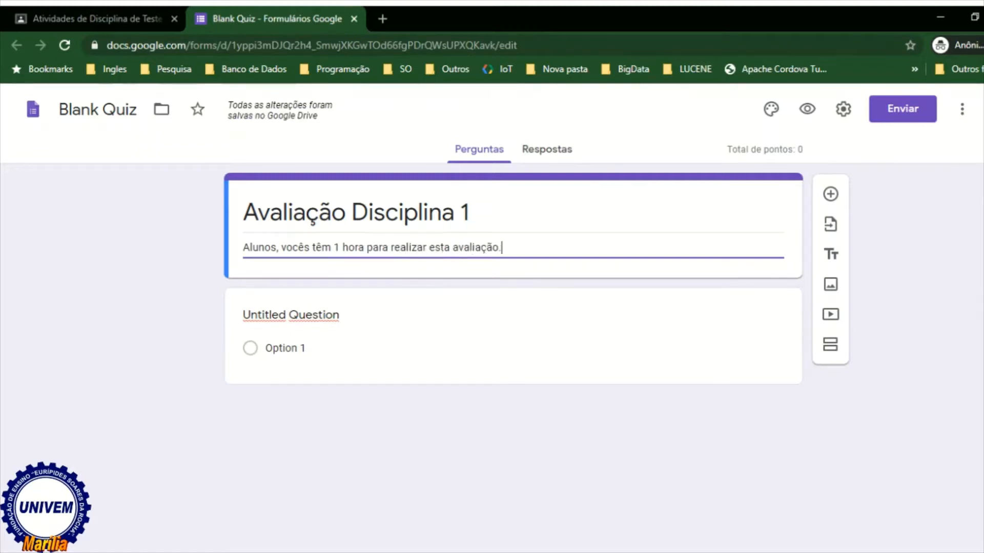
key("Return")
type("...")
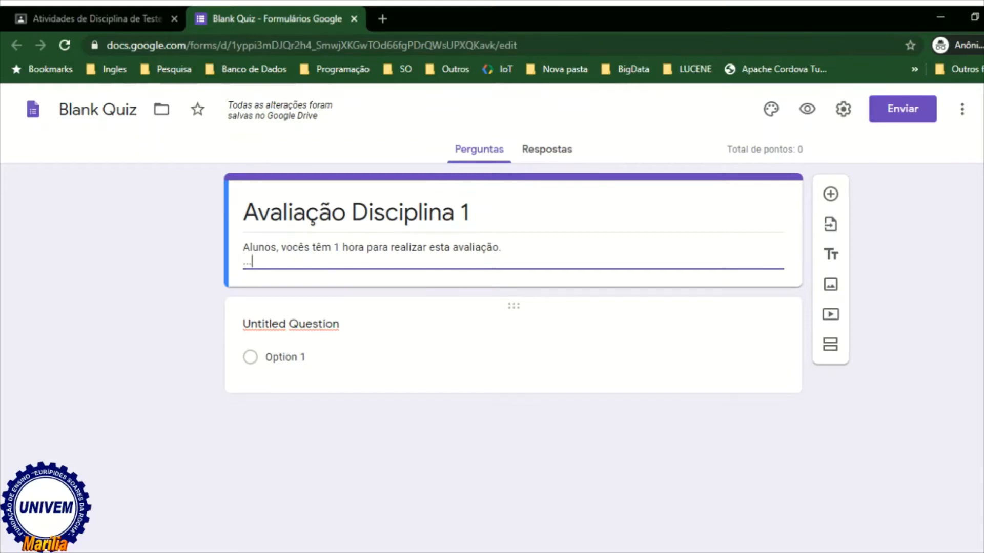
Step: Replace the untitled question's text with "Quanto é 2+2?"
left_click(291, 325)
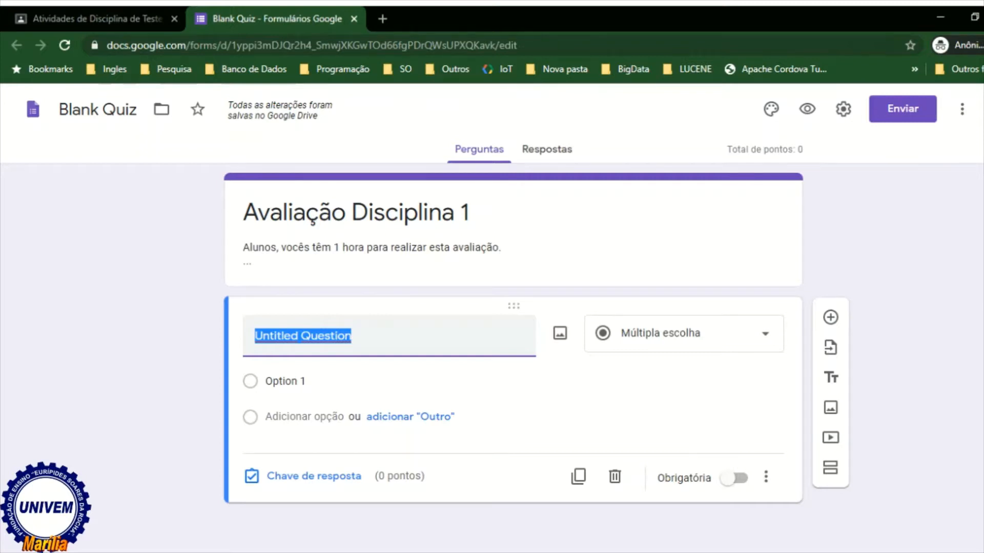
type("Quan")
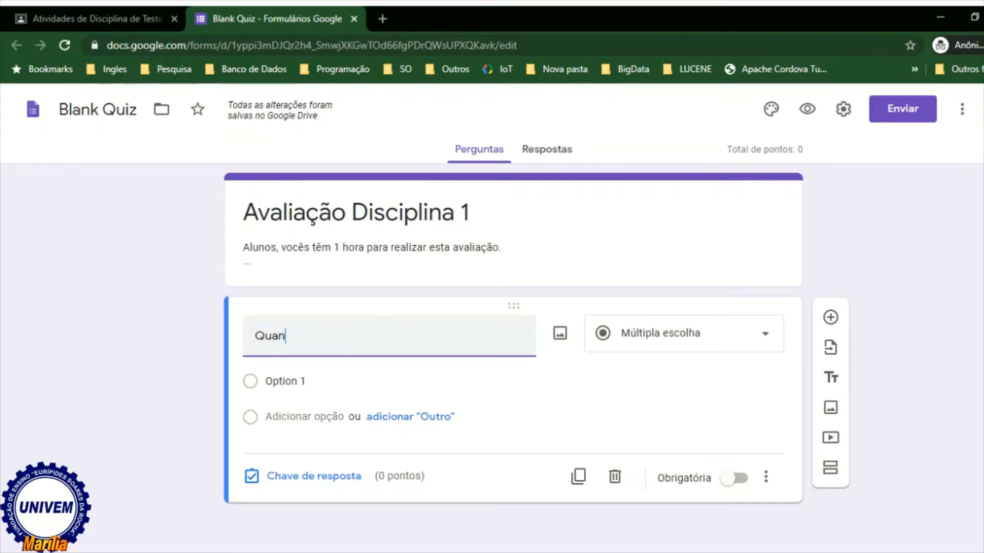
type("to é 2+2?")
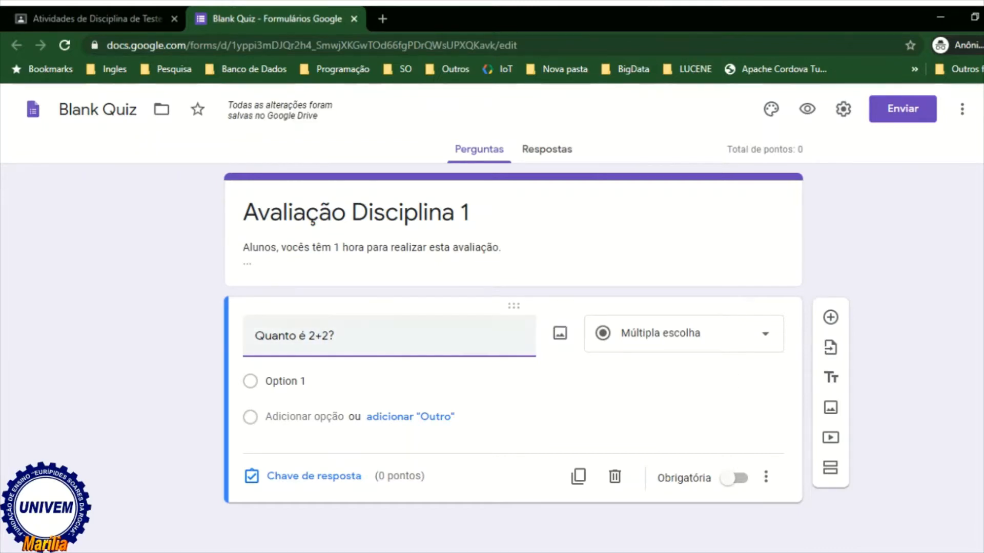
Step: Give the 2+2 question the answer options 2, 3, 4 and 5, and make it required
left_click(285, 381)
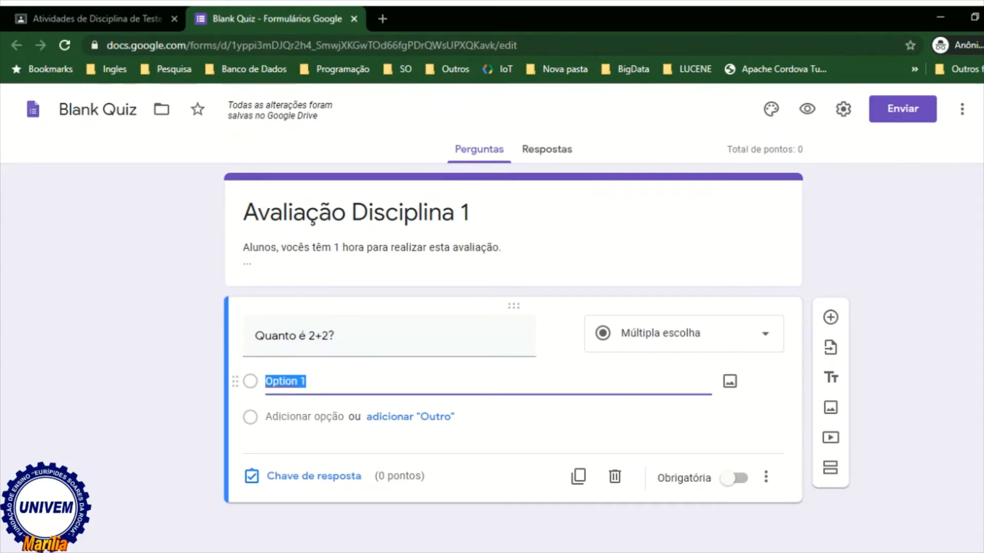
type("2")
key("Return")
type("3")
key("Return")
type("4")
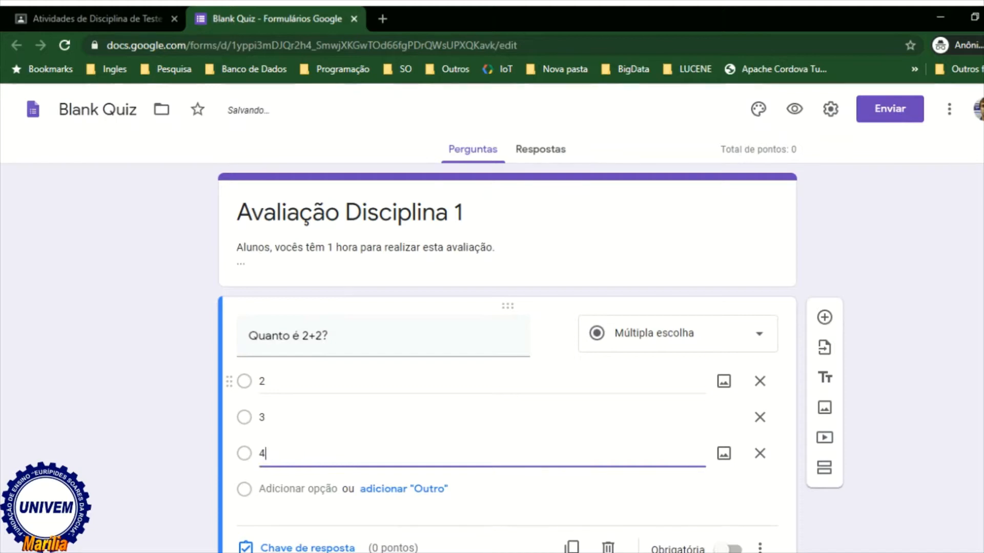
key("Return")
type("5")
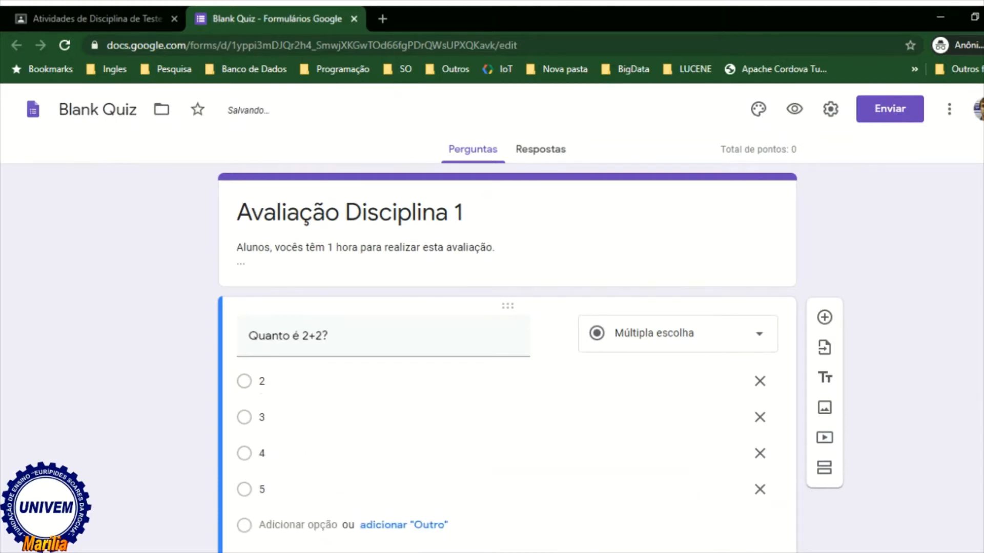
scroll(824, 348, "down", 2)
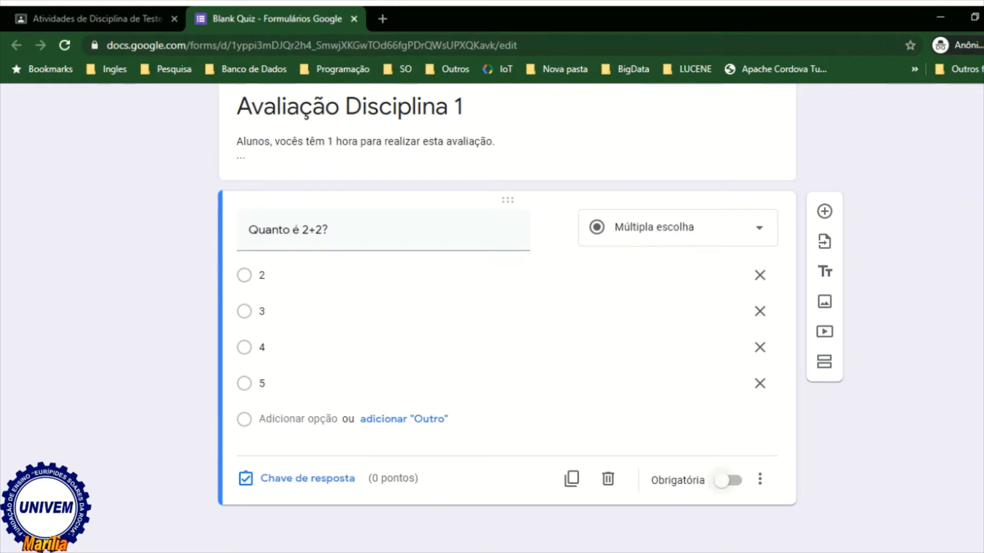
left_click(728, 480)
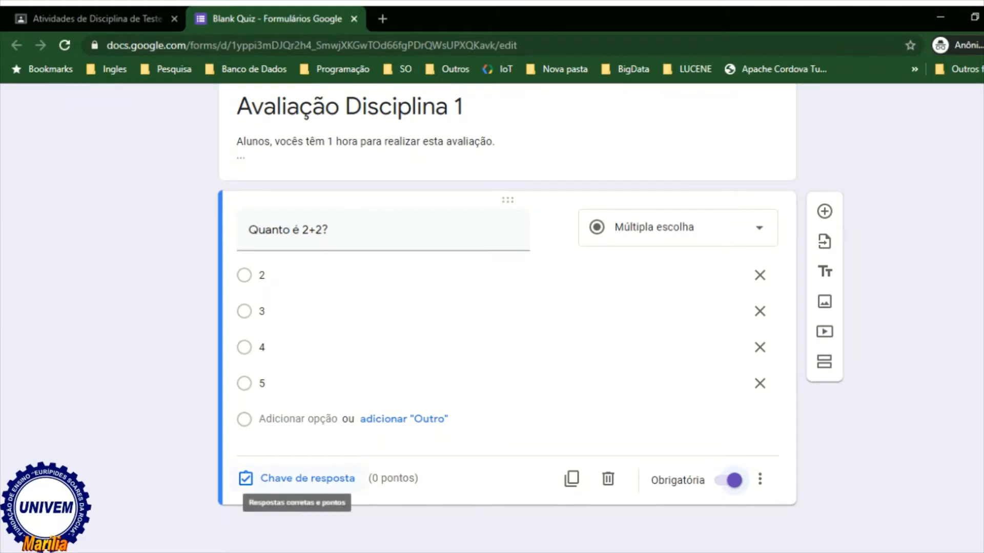
Step: In the question's answer key, mark 4 as the correct answer and set its value to 20 points
left_click(306, 478)
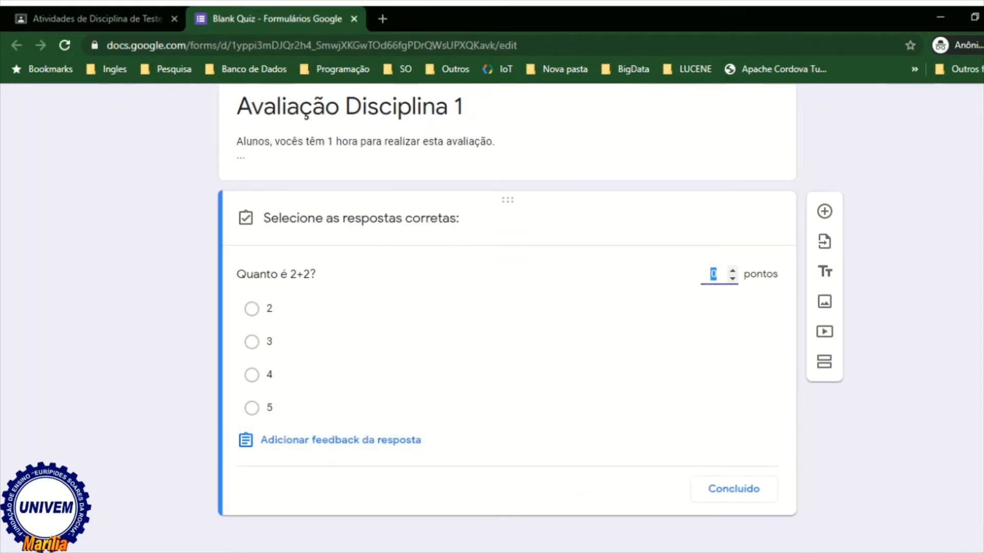
left_click(251, 375)
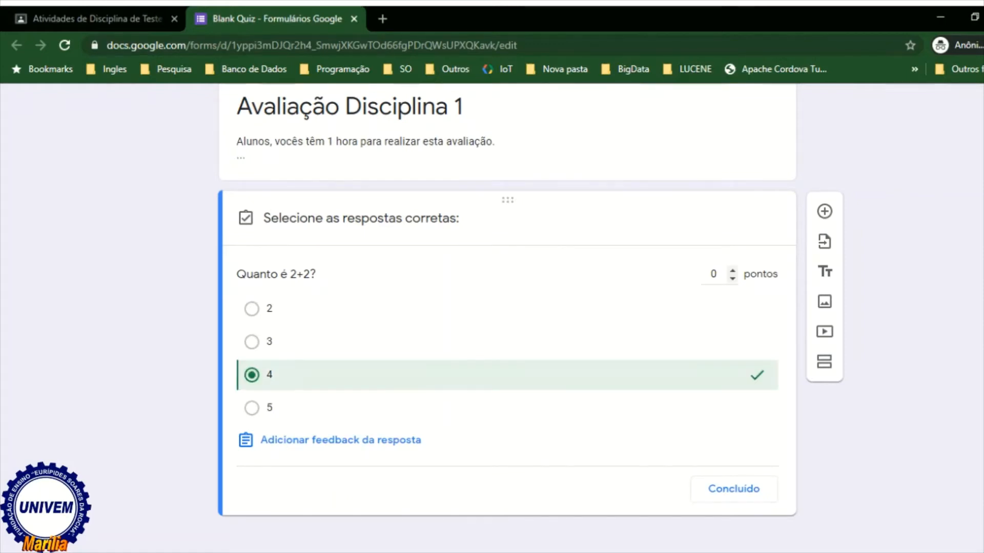
double_click(713, 274)
type("20")
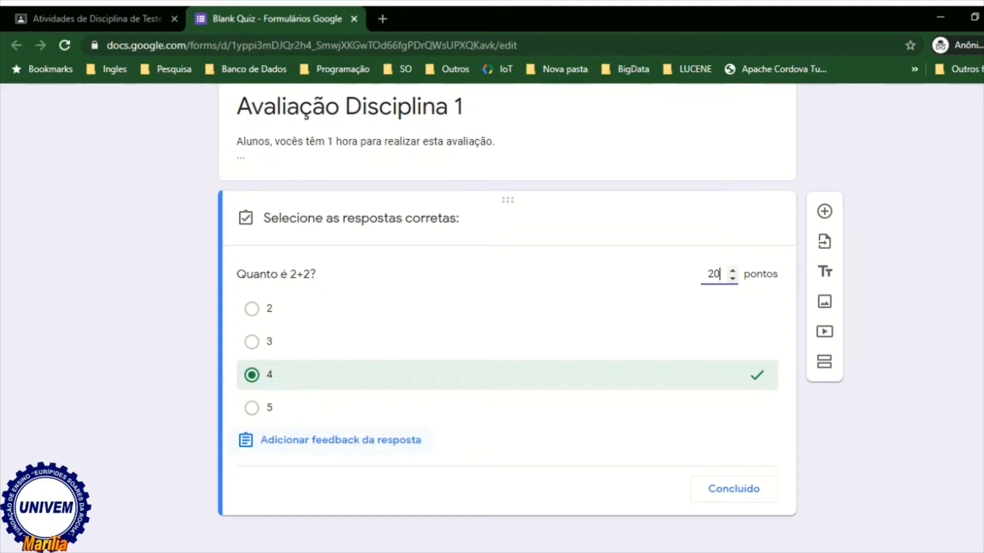
left_click(330, 440)
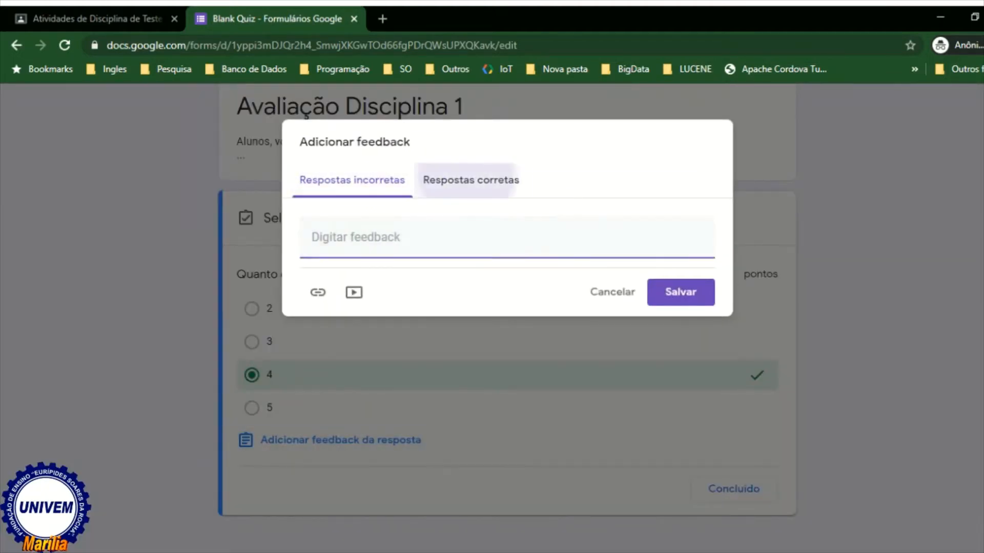
left_click(471, 180)
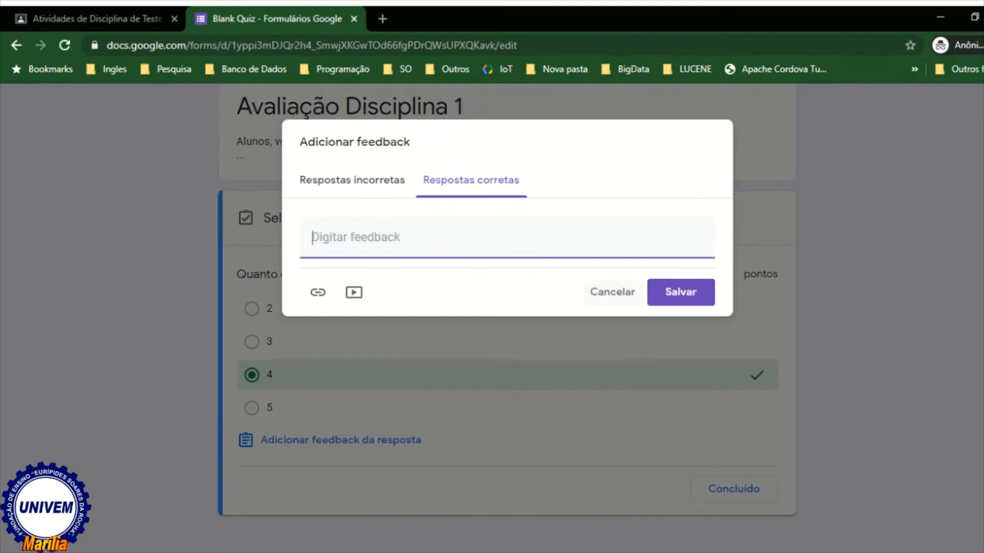
left_click(613, 293)
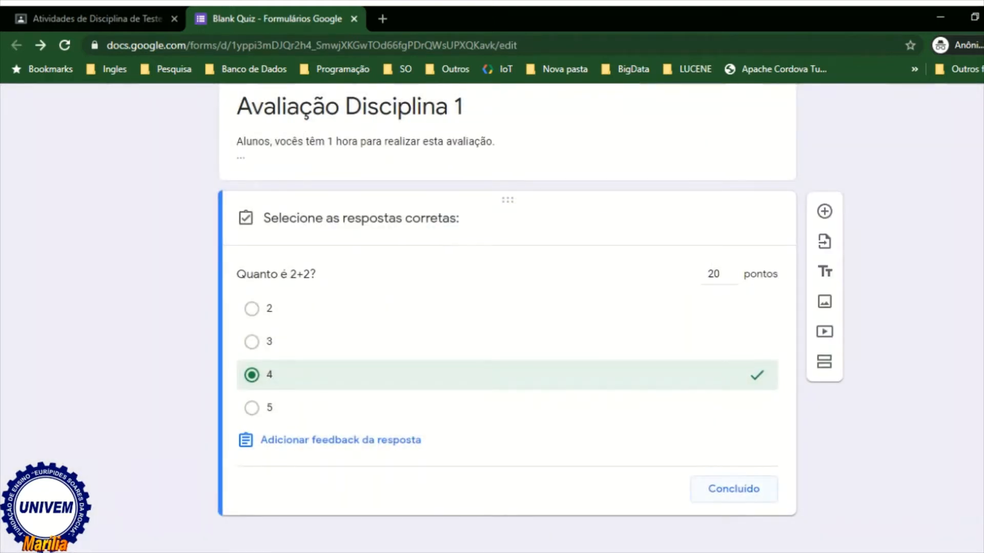
Step: Close the answer key of the 2+2 question and set its options to appear in random order
left_click(733, 488)
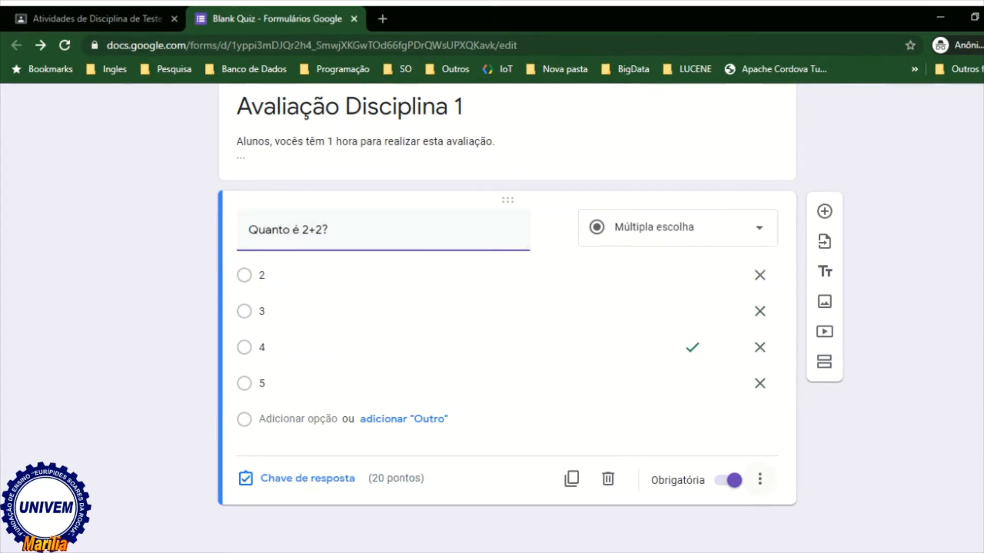
left_click(759, 480)
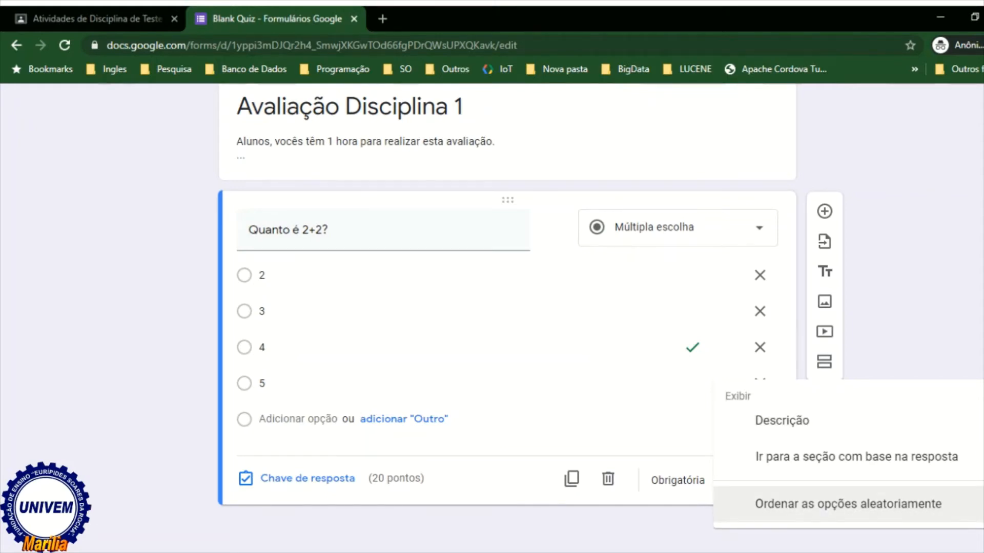
left_click(848, 504)
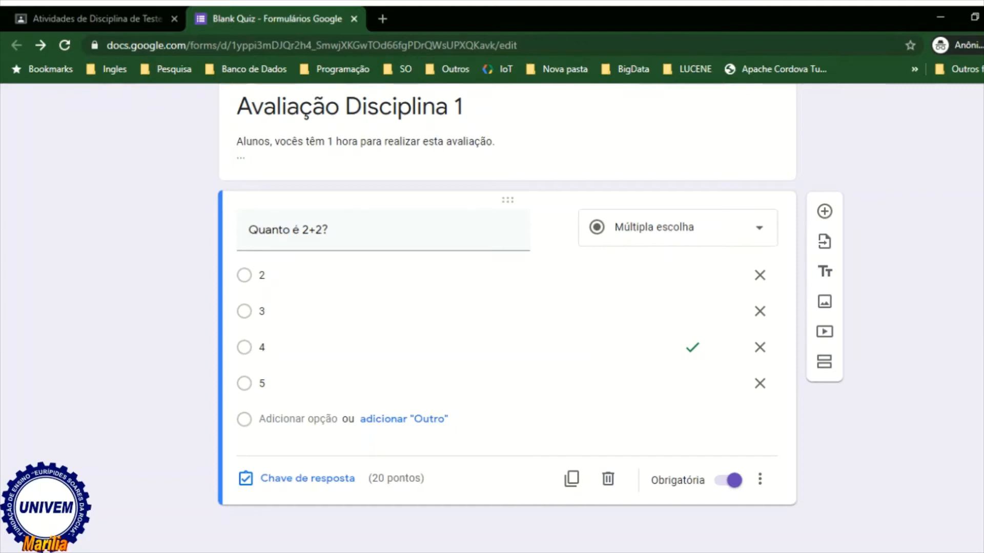
left_click(760, 479)
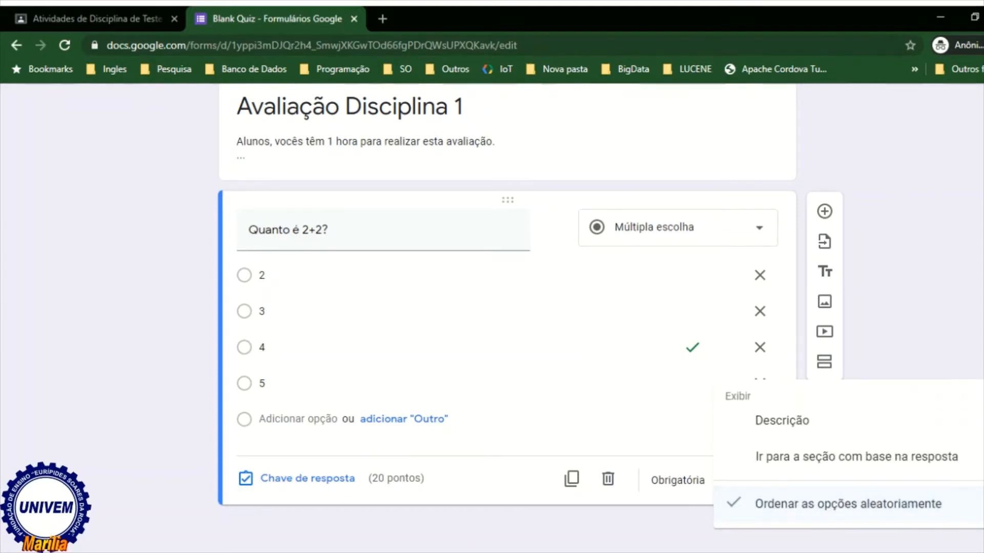
left_click(605, 431)
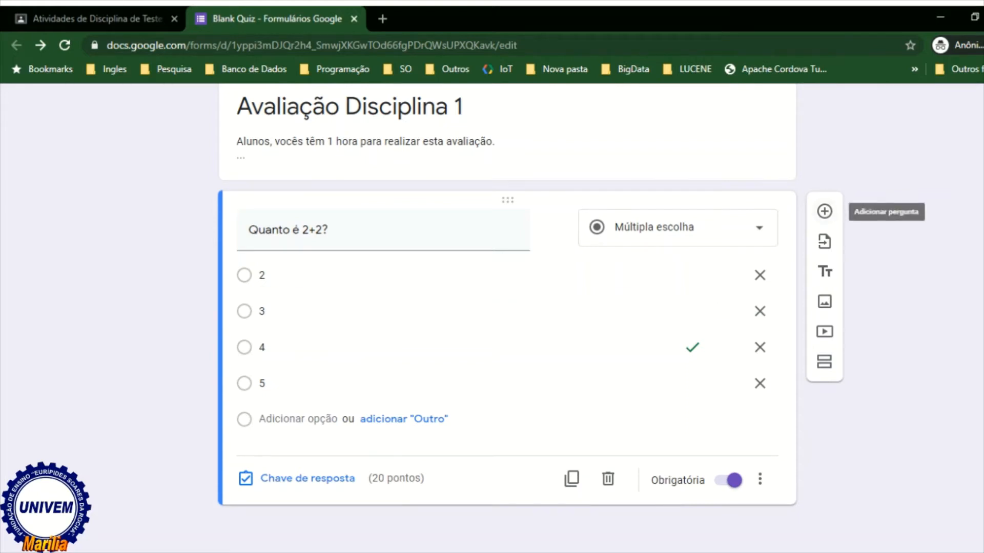
Step: Add a new multiple-choice question with the text "Quanto é 3*3?"
left_click(824, 211)
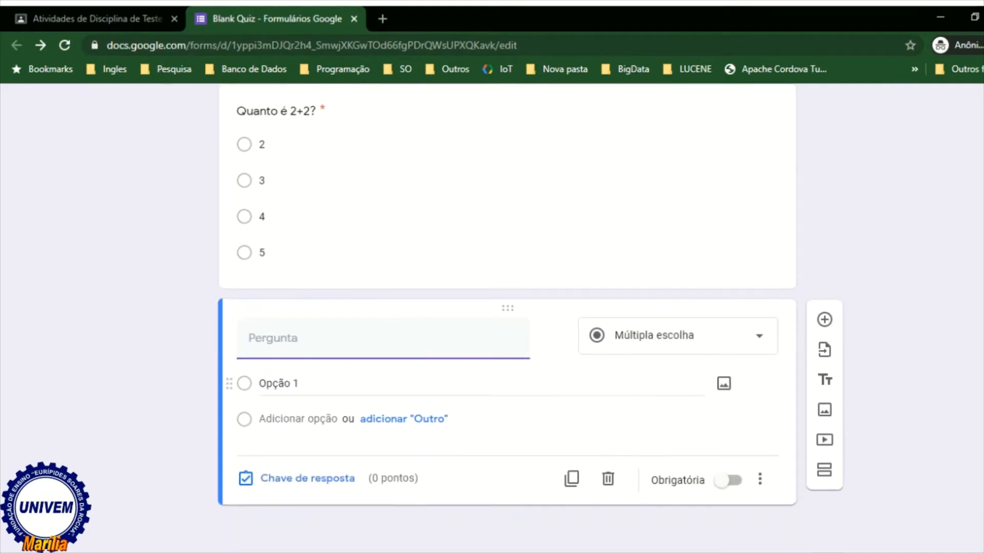
type("Quanto é ")
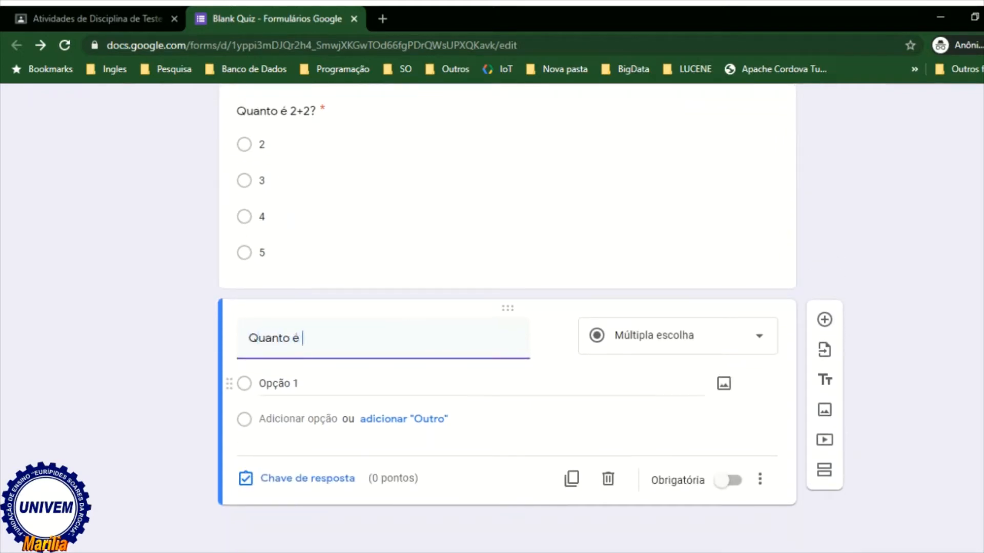
type("3*3?")
Step: Add the answer options 5, 9 and 12 after the first option of the 3*3 question, and make it required
left_click(279, 383)
type("3")
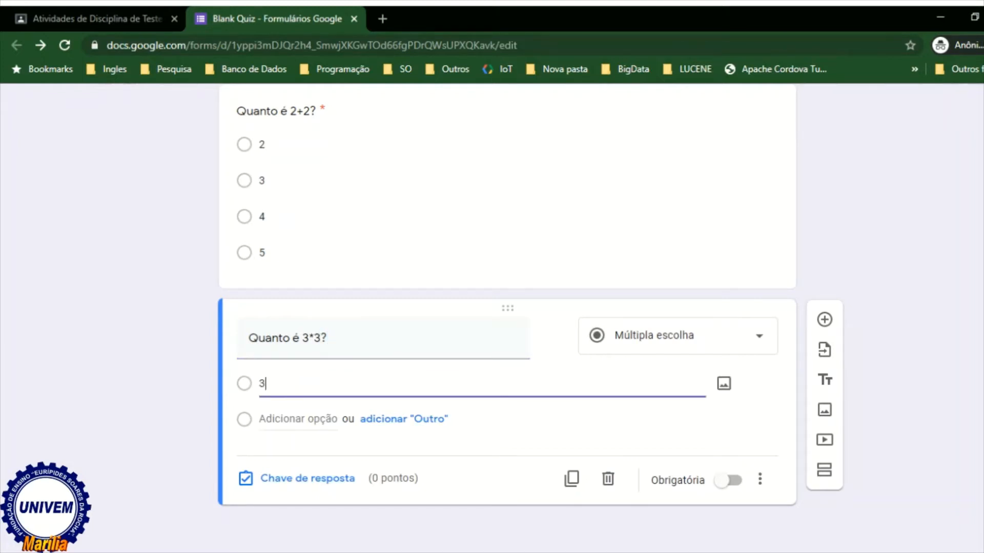
key("Return")
type("5")
key("Return")
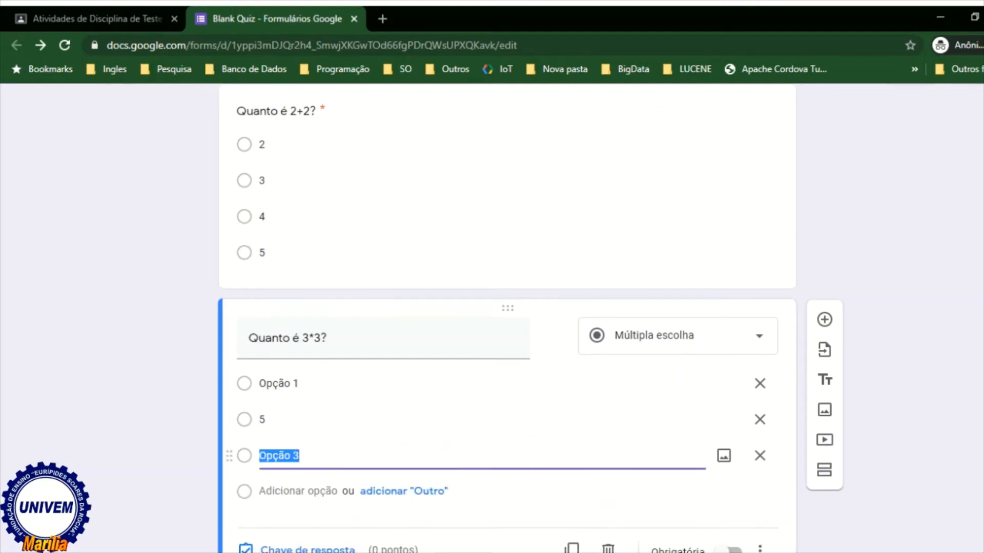
type("9")
key("Return")
type("12")
scroll(462, 410, "down", 2)
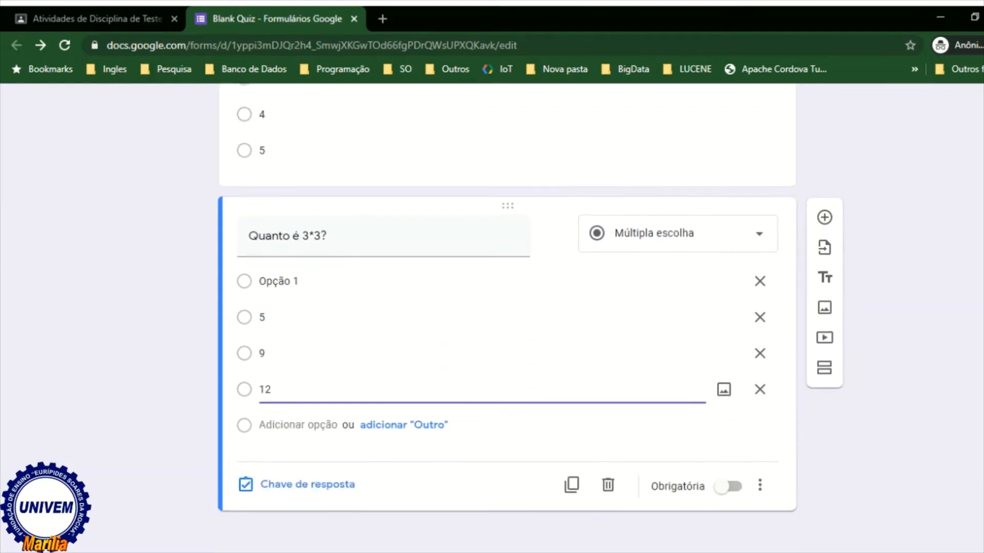
left_click(492, 440)
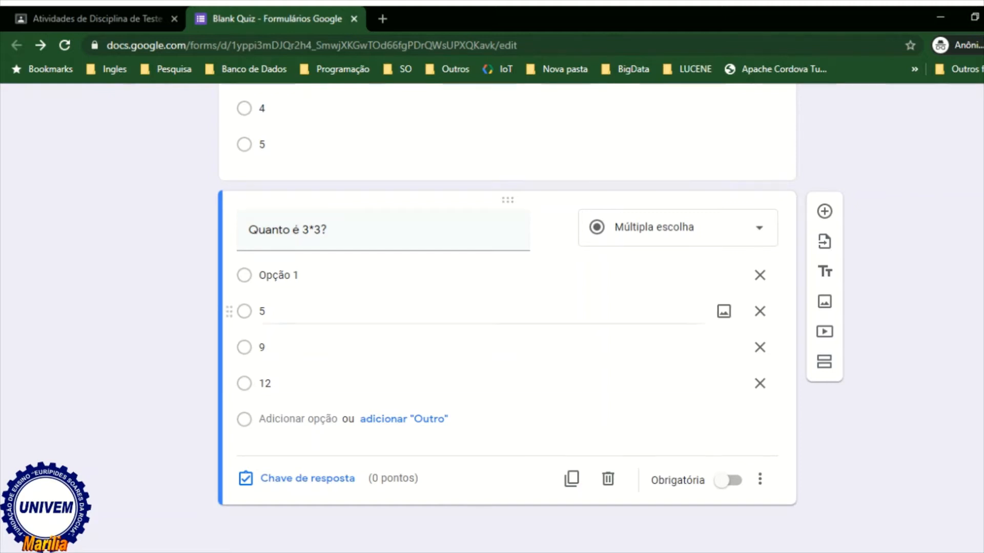
left_click(728, 480)
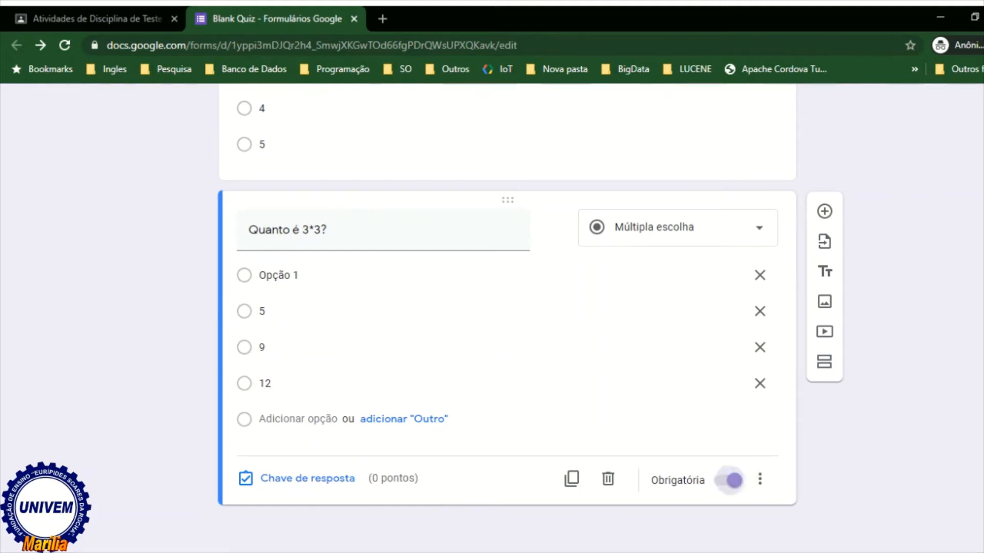
Step: Replace the placeholder text of the 3*3 question's first option with 2
left_click(299, 478)
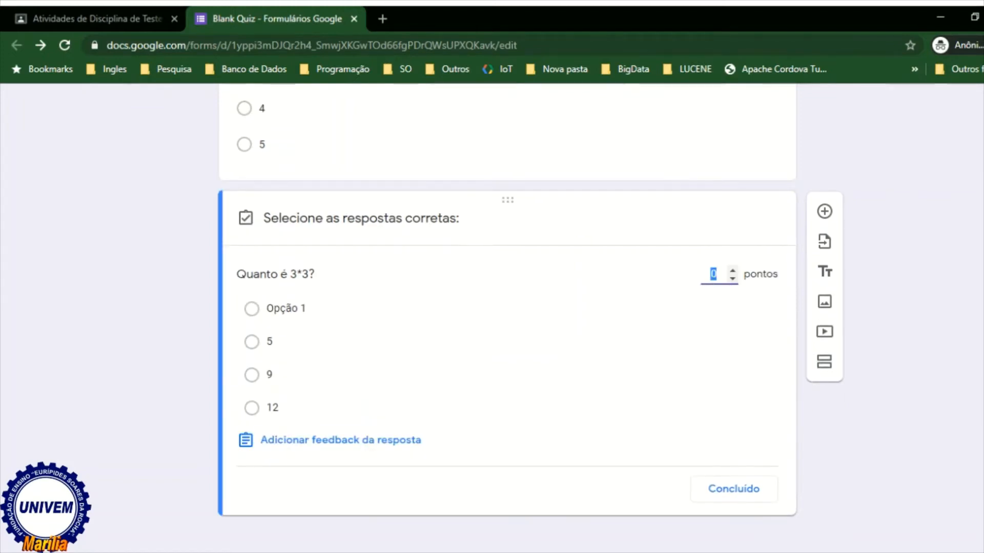
left_click(734, 488)
left_click(482, 277)
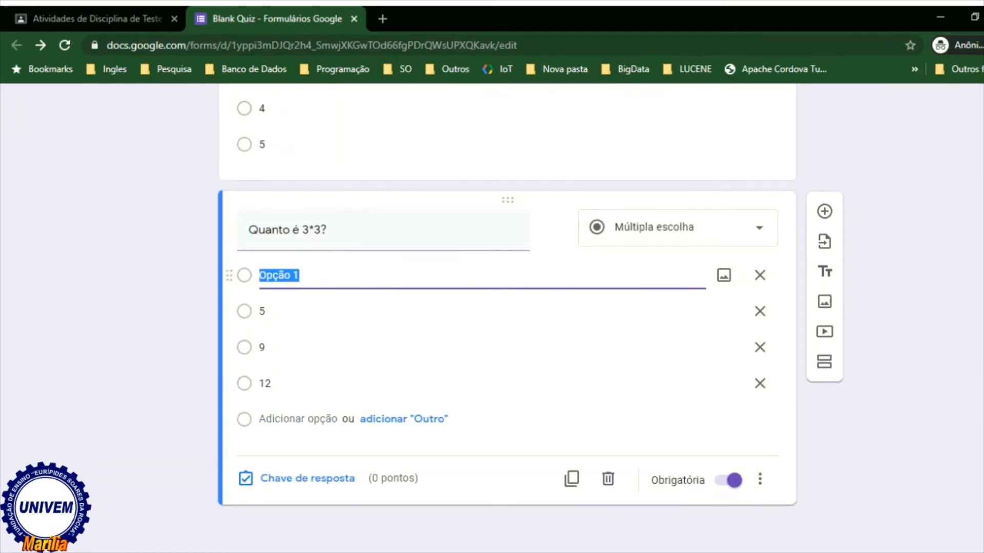
type("2")
Step: Mark 9 as the correct answer in the 3*3 question's answer key, without adding answer feedback
left_click(300, 477)
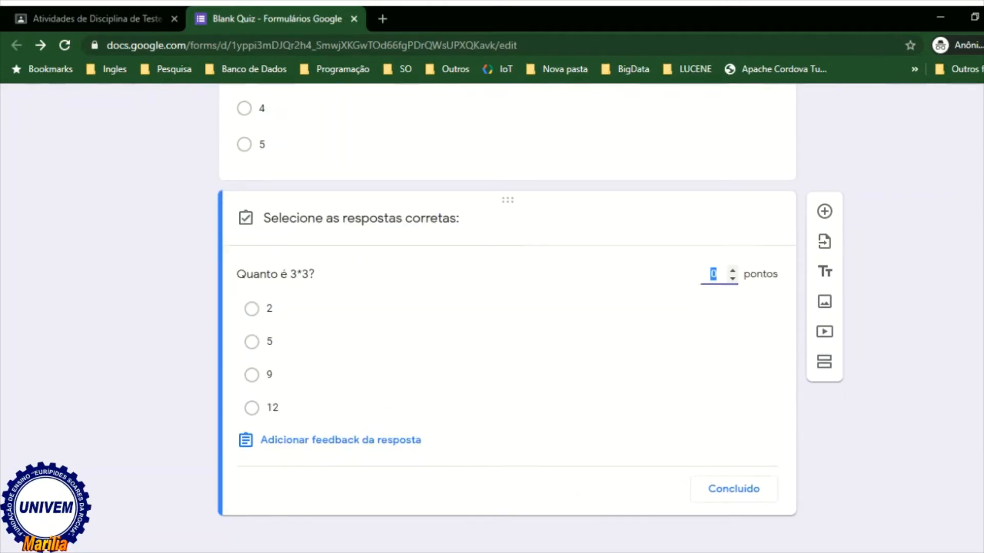
left_click(251, 375)
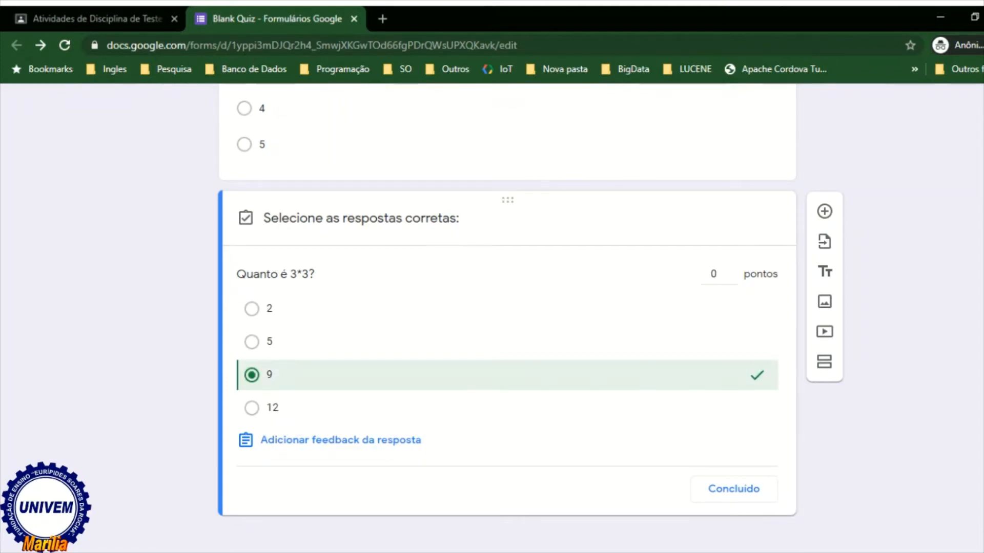
left_click(341, 440)
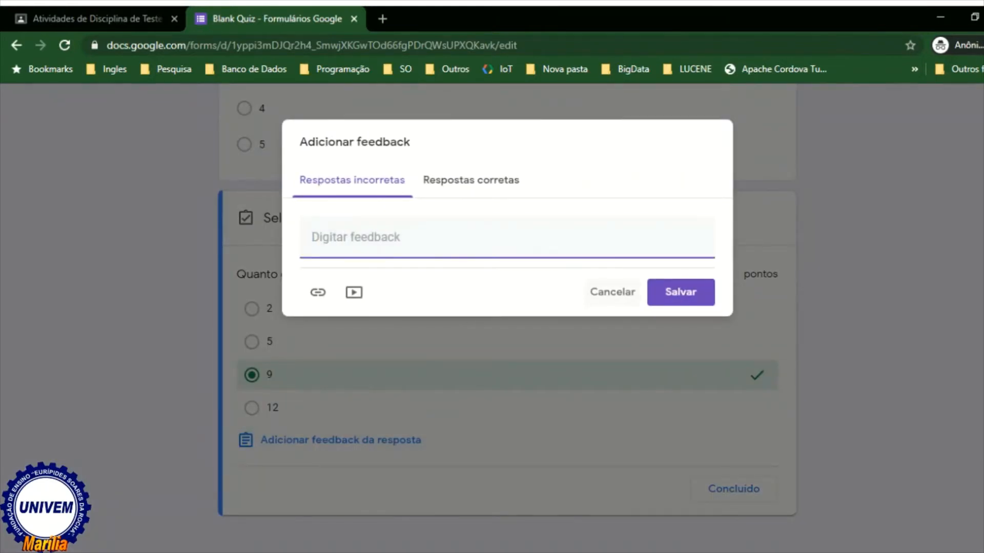
left_click(612, 292)
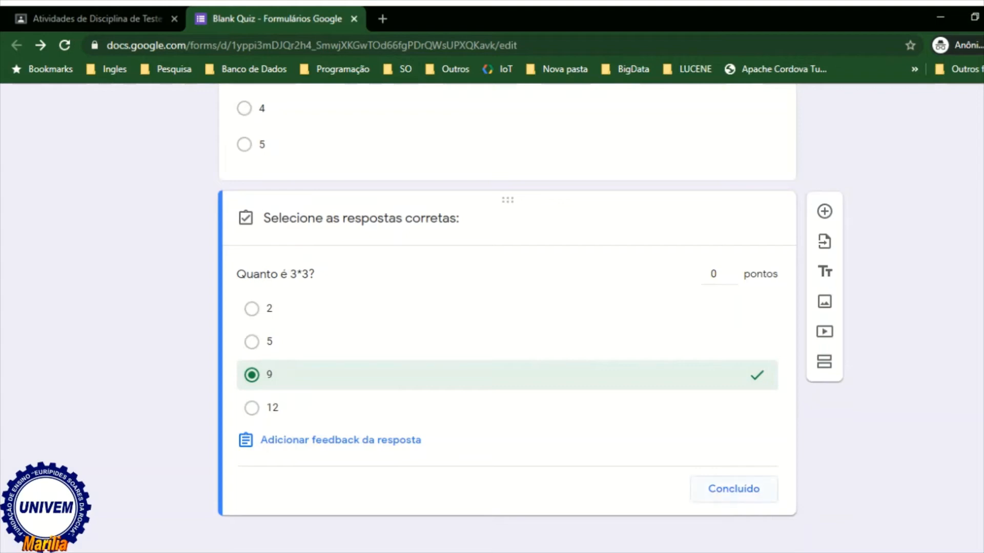
left_click(733, 488)
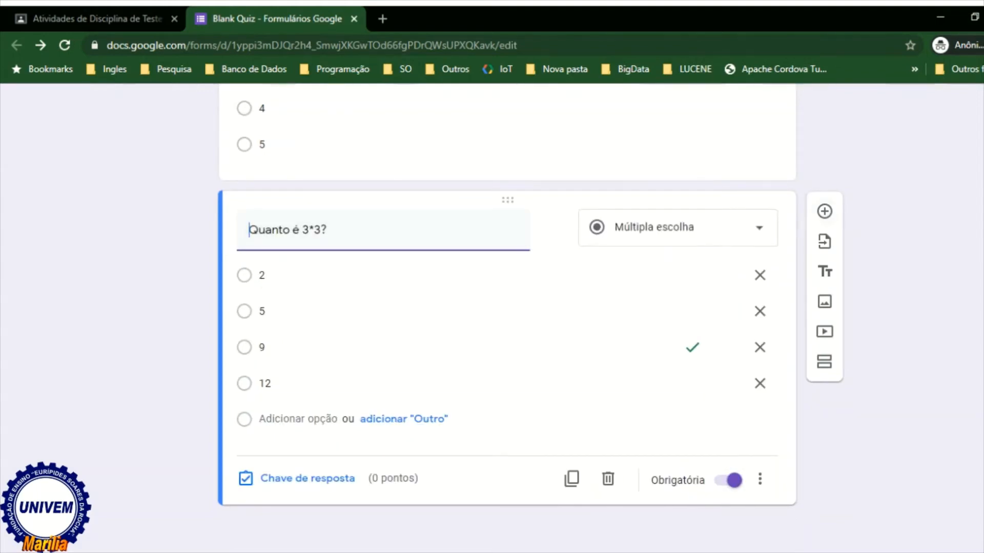
Step: Add a paragraph-type question with the text "Faça um breve texto explicando o que é a soma?"
left_click(825, 211)
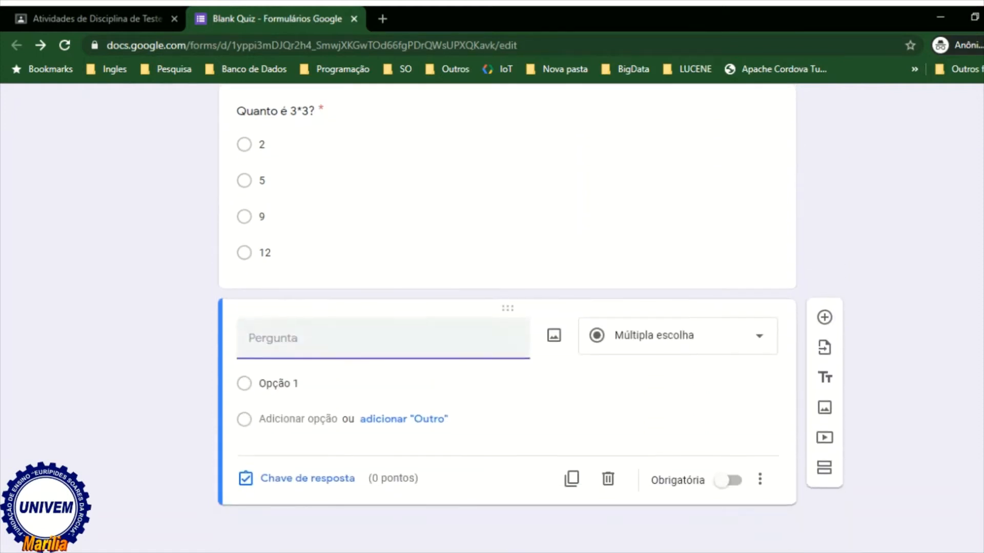
left_click(676, 336)
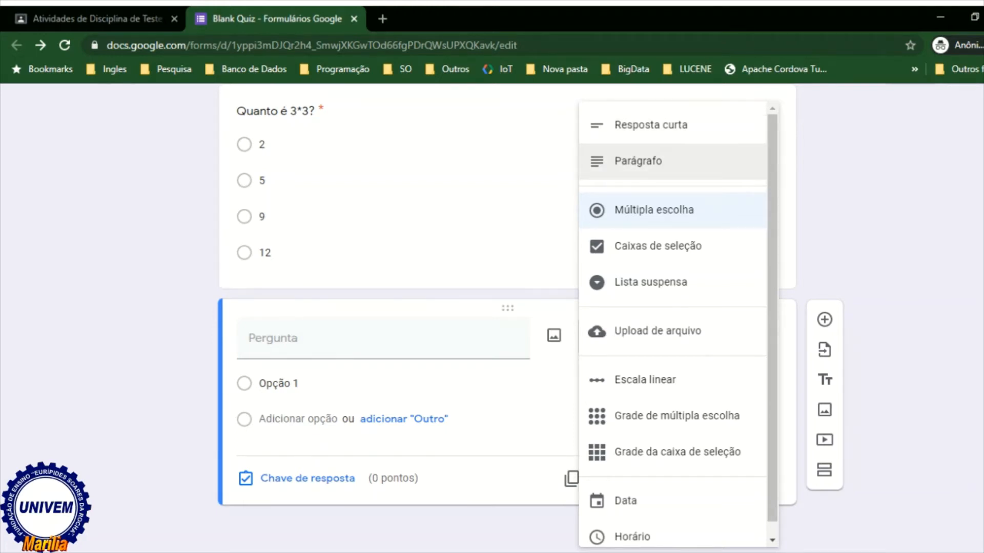
left_click(638, 161)
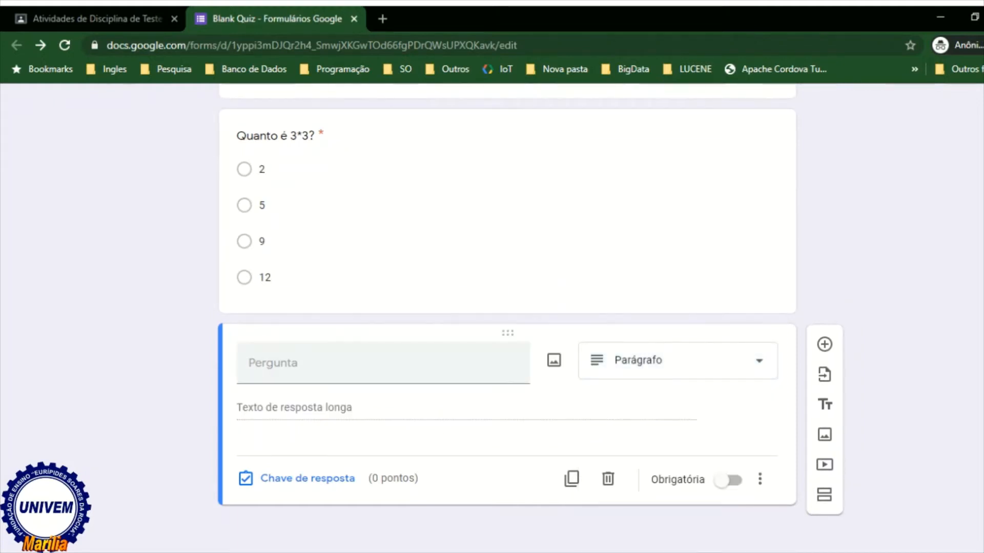
left_click(383, 363)
type("F")
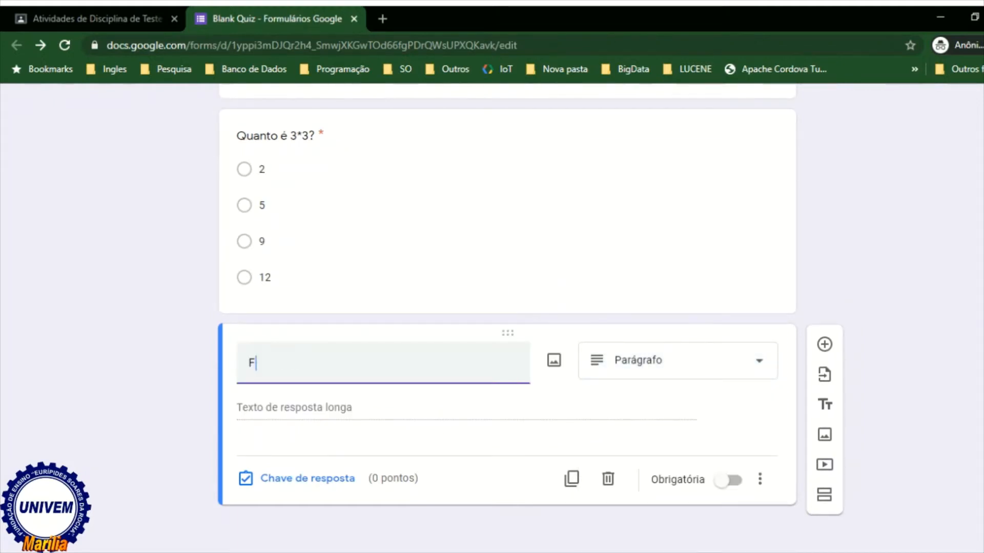
type("aça um brec")
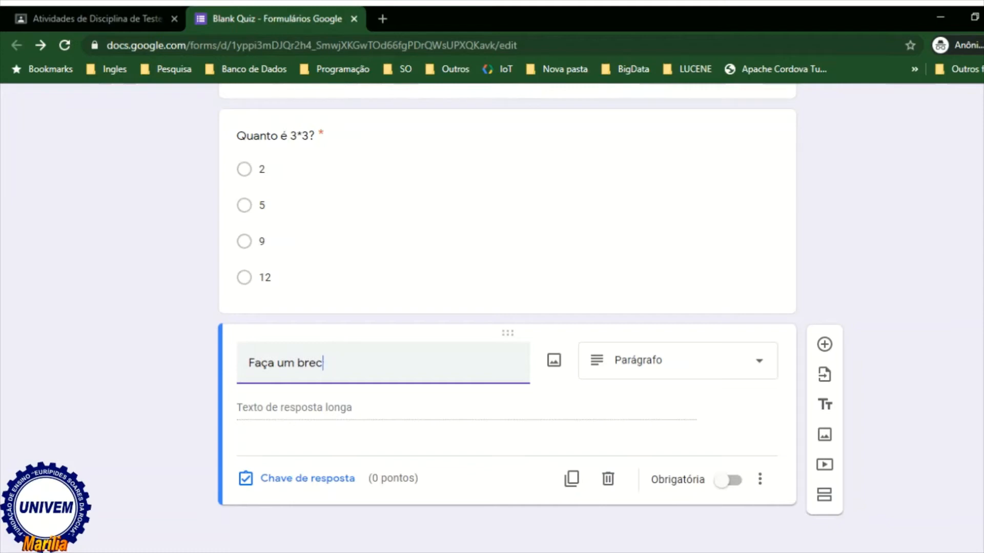
key("BackSpace")
type("ve texto expl")
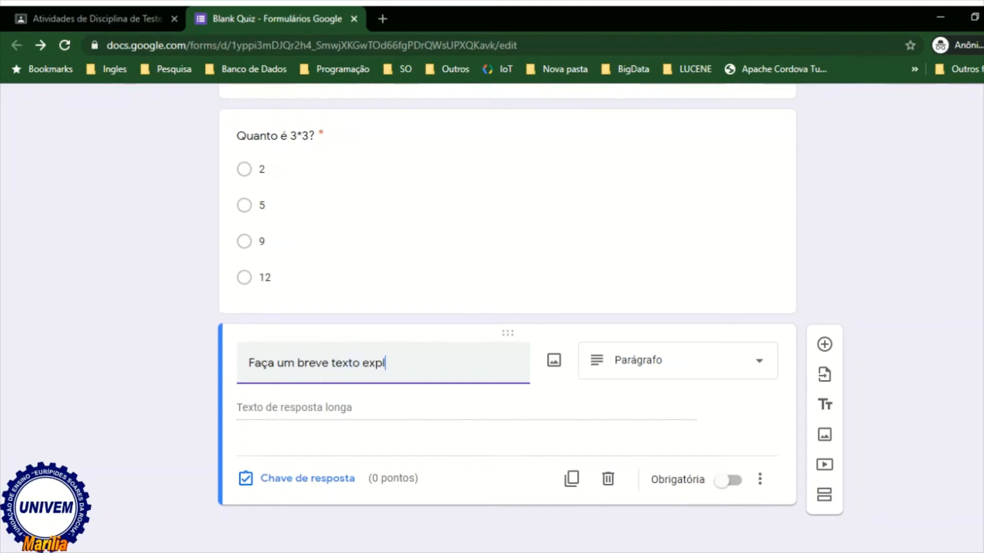
type("icando o que é a soma")
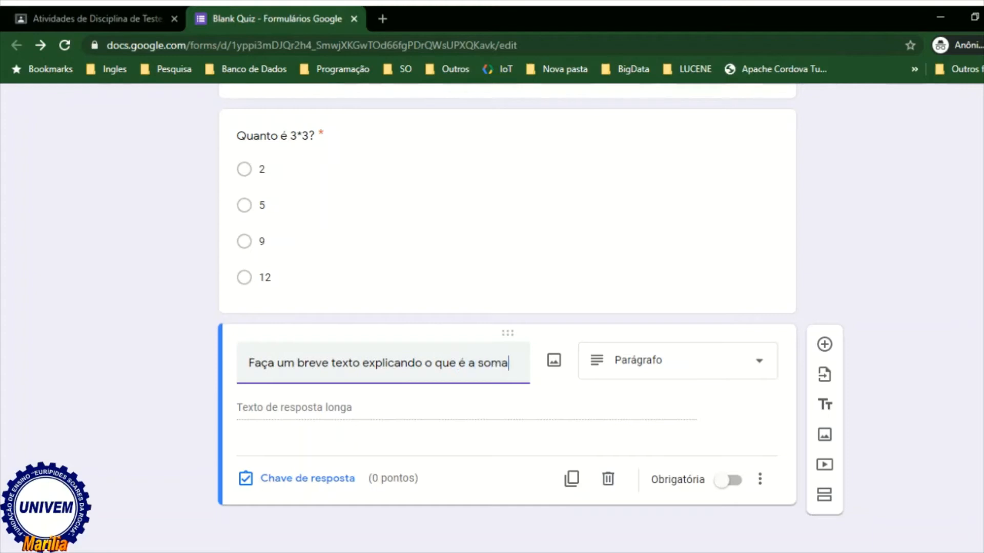
type("?")
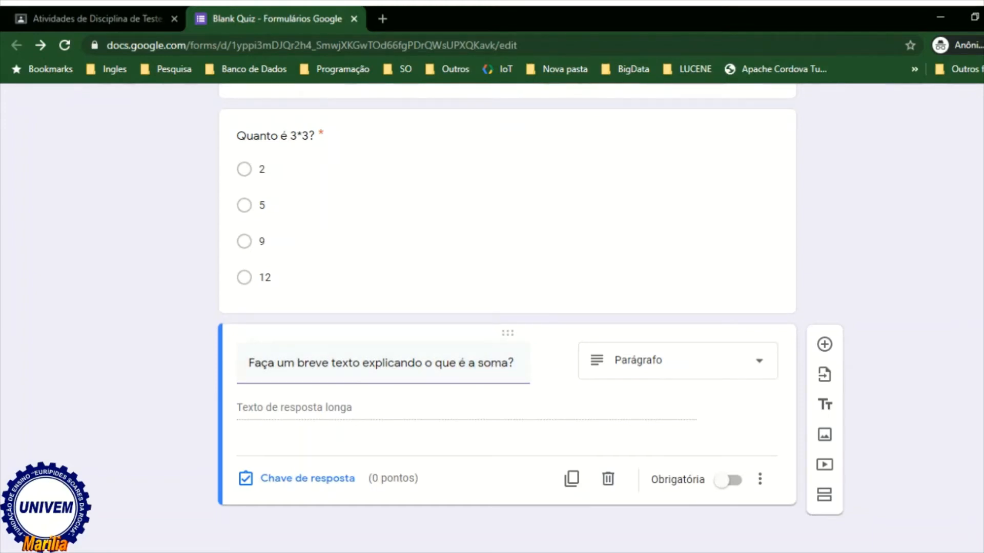
Step: Set the paragraph question's value to 20 points in its answer key and make the question required
left_click(297, 477)
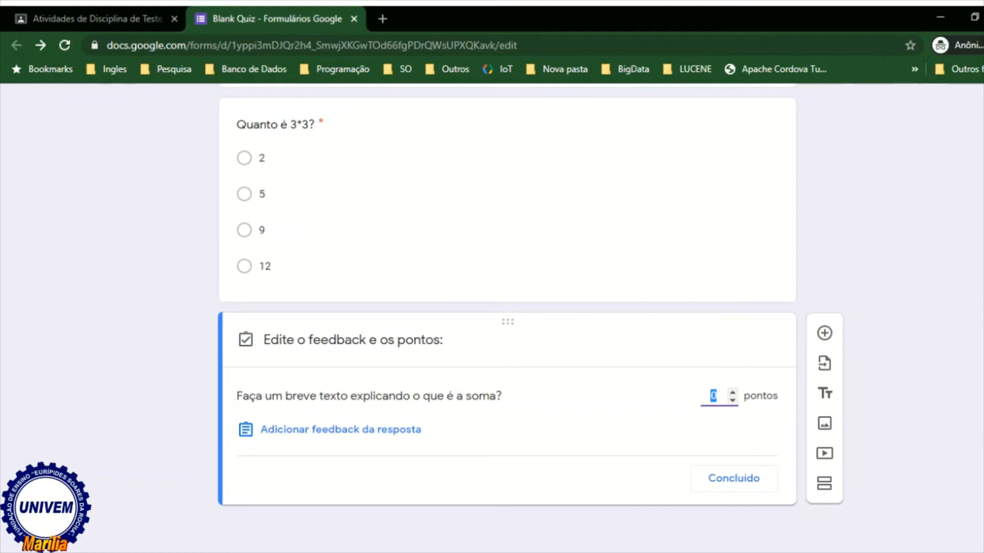
type("20")
left_click(734, 479)
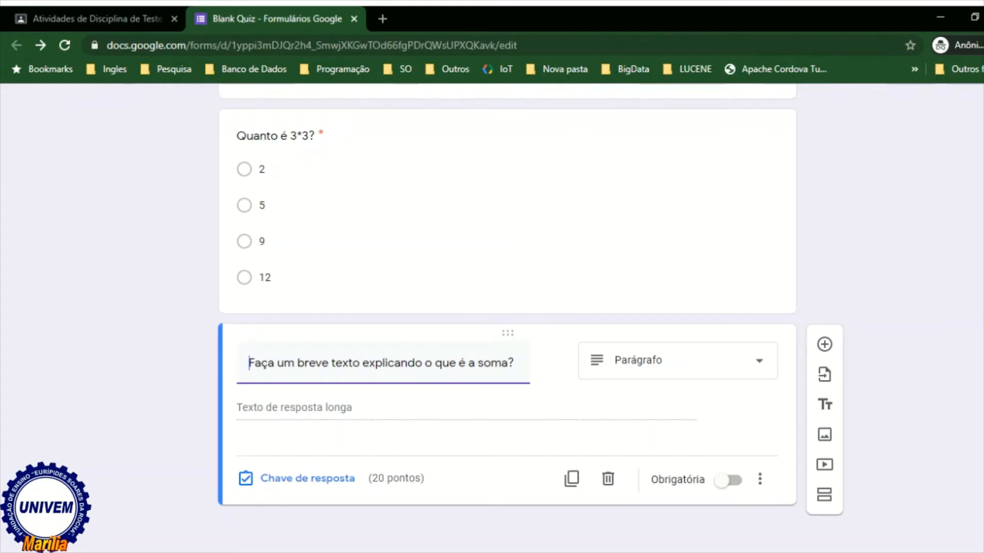
left_click(727, 480)
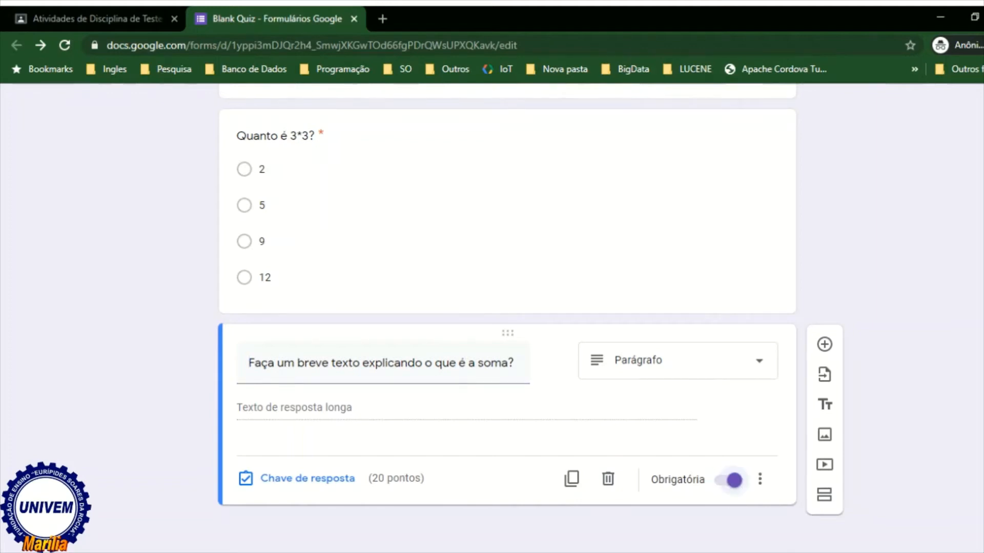
Step: Set the answer options of the 3*3 question to appear in random order
left_click(686, 256)
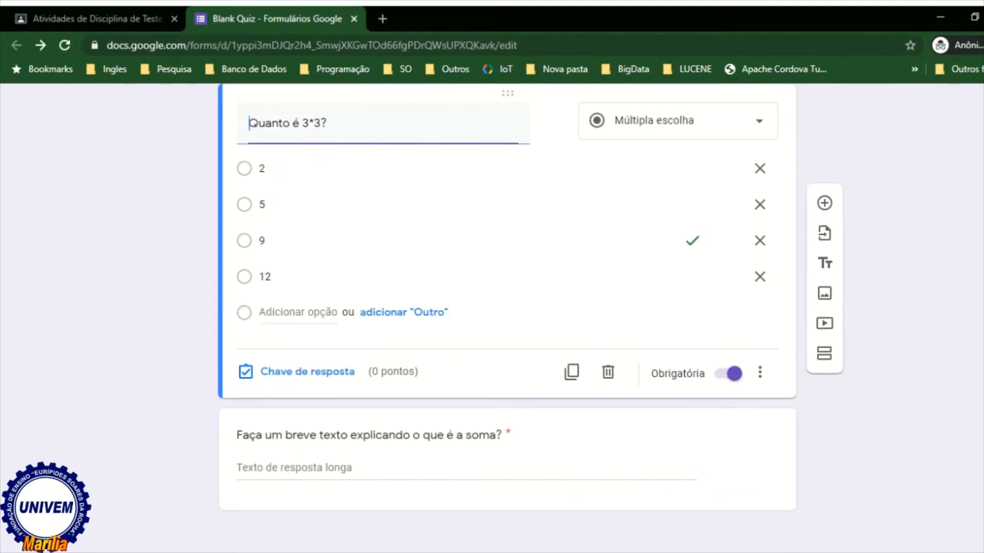
left_click(760, 372)
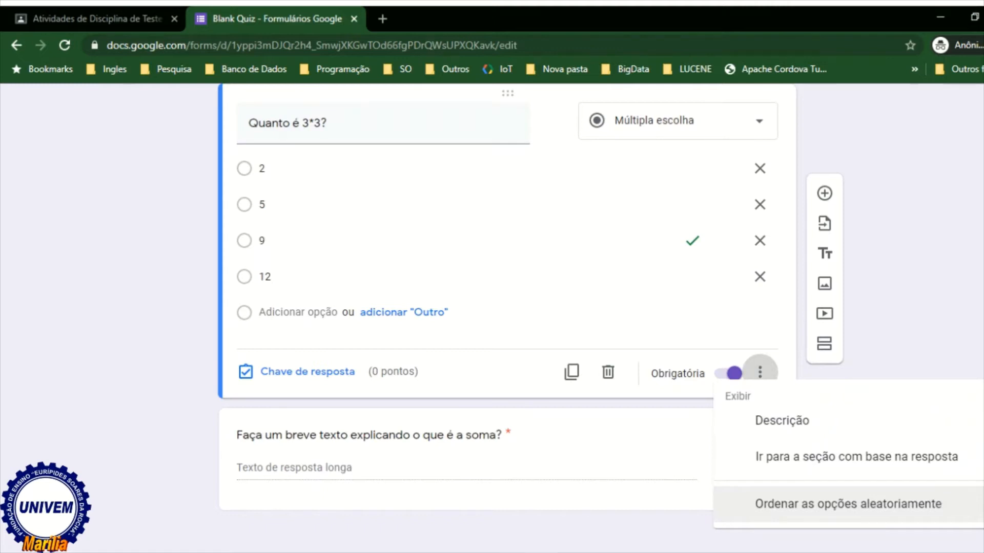
left_click(848, 504)
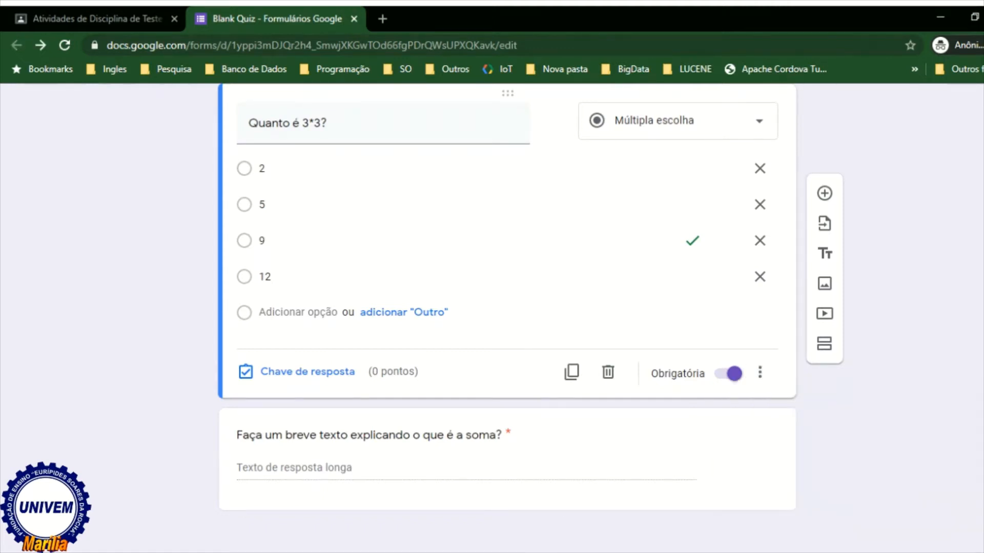
scroll(507, 318, "up", 3)
scroll(507, 317, "up", 1)
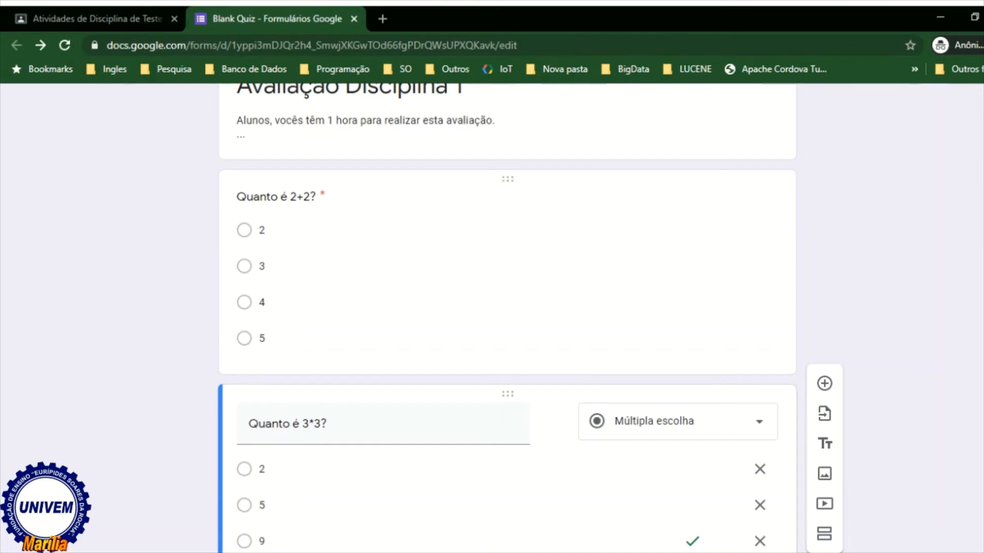
scroll(507, 354, "down", 3)
scroll(507, 354, "up", 3)
scroll(507, 317, "up", 3)
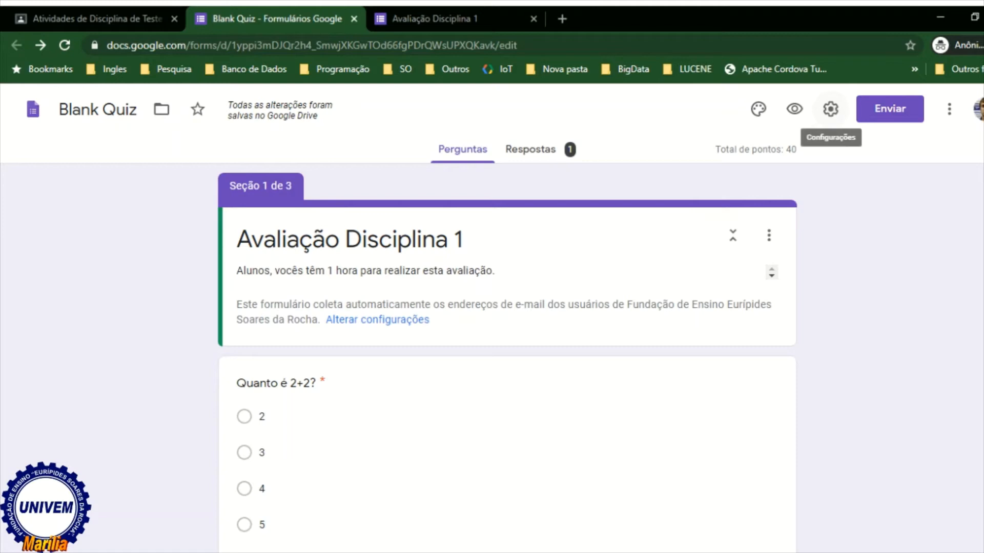
Step: Open the form's settings and examine the e-mail collection and response receipt options, leaving e-mail collection switched on
left_click(831, 109)
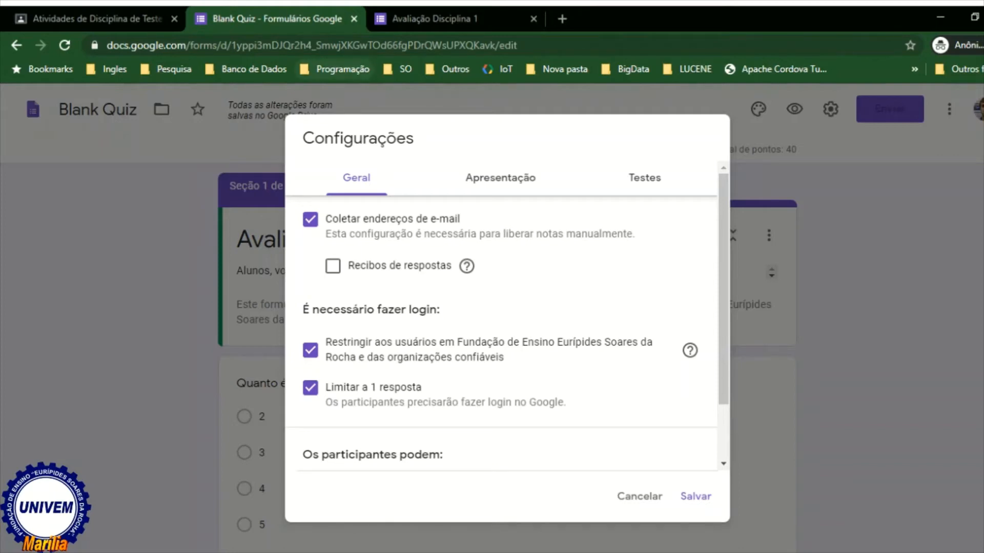
left_click(310, 219)
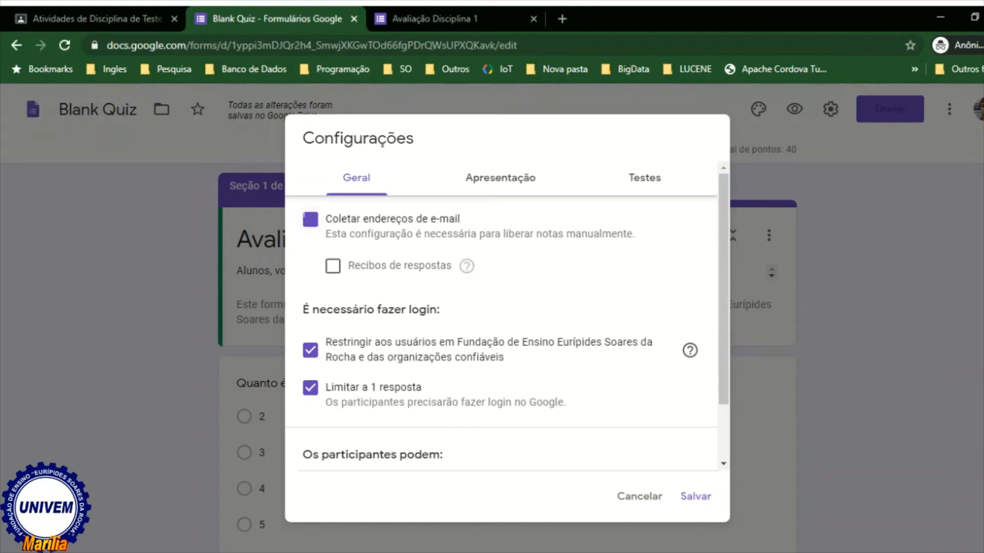
left_click(310, 219)
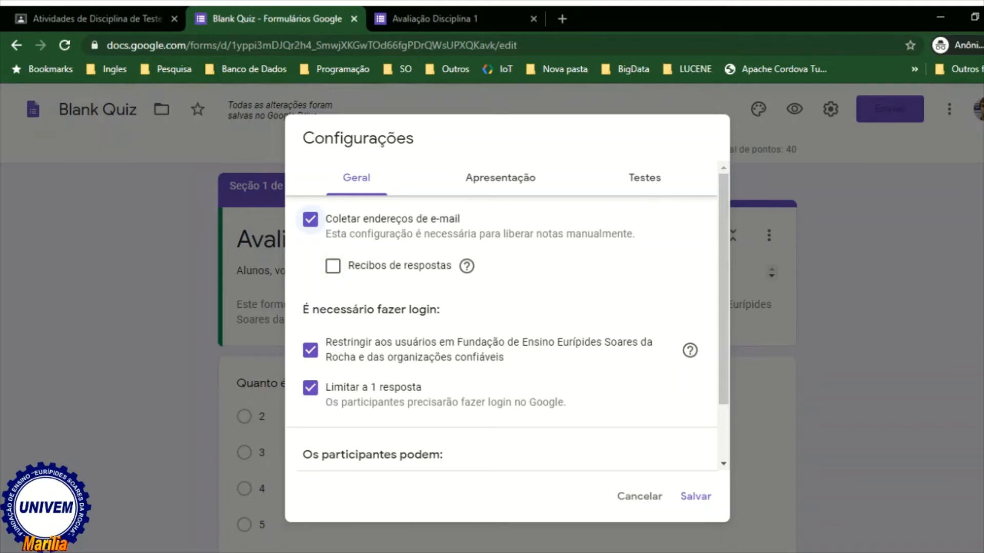
mouse_move(467, 266)
scroll(502, 315, "down", 2)
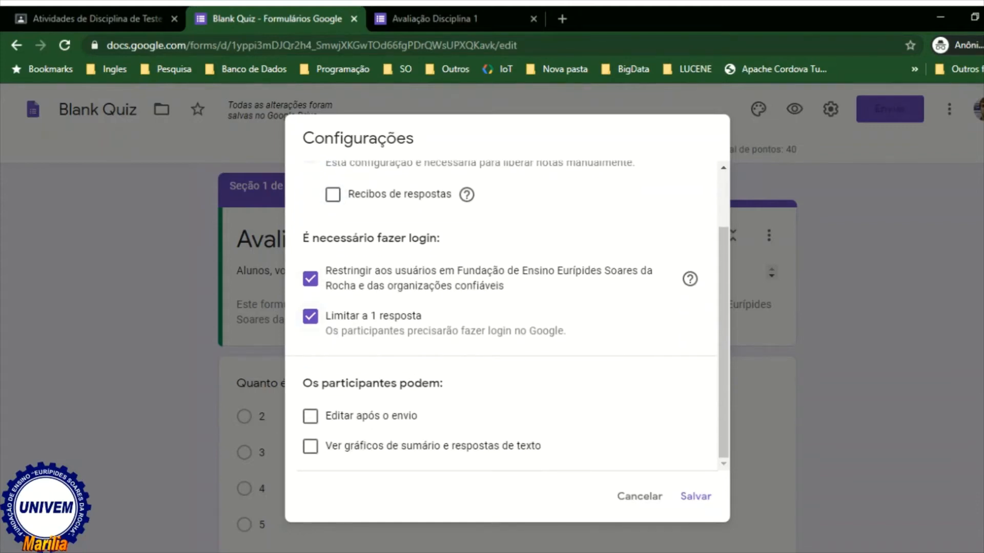
Step: Switch off the limit of one response per participant and switch it back on
left_click(310, 316)
left_click_drag(303, 239, 347, 239)
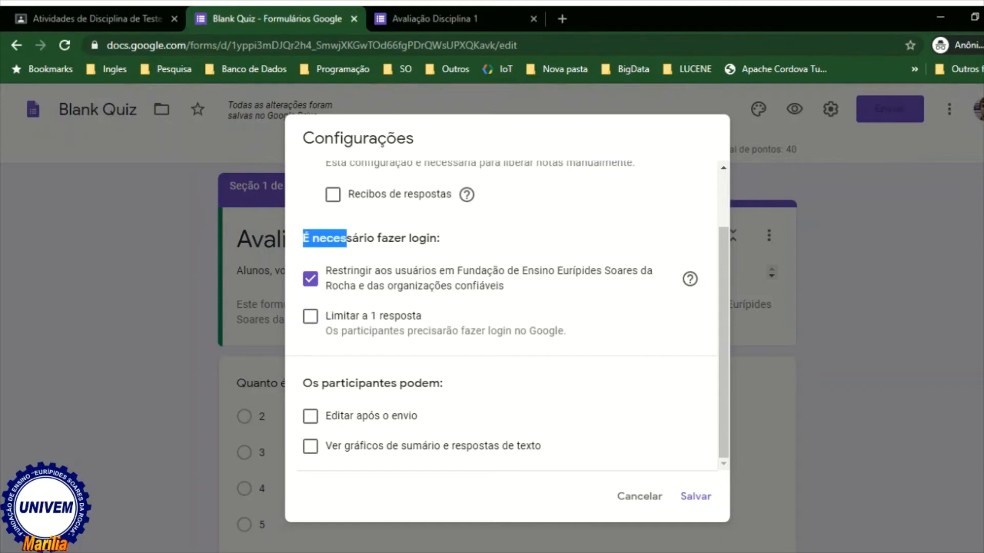
left_click(348, 238)
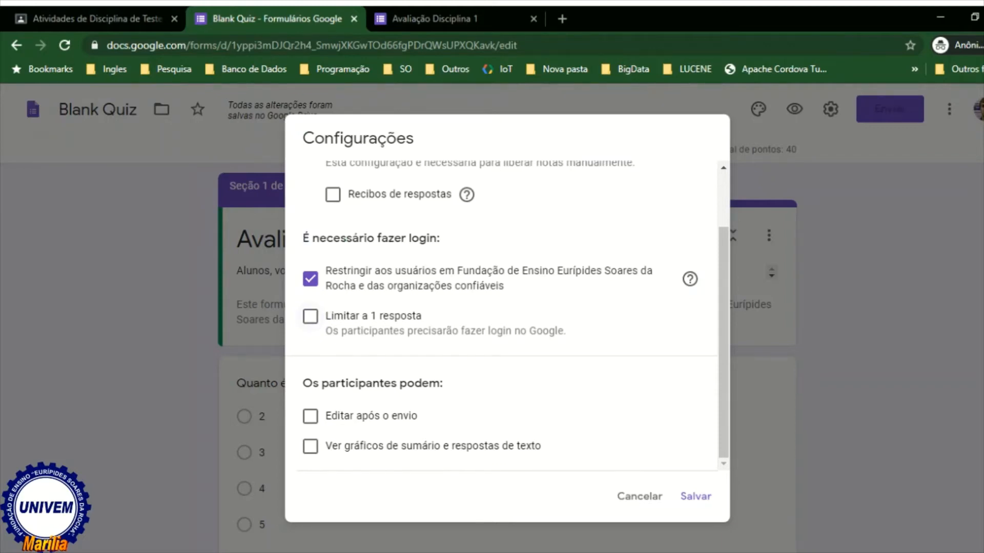
left_click(310, 316)
Step: Review the login requirements and participant permissions, and open the form's presentation settings
scroll(507, 328, "down", 3)
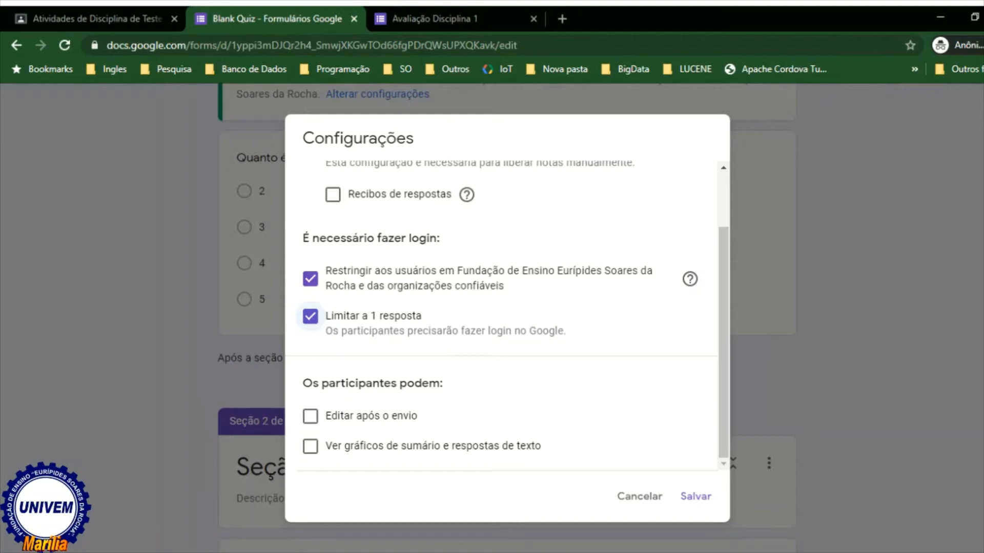
scroll(502, 312, "up", 2)
scroll(502, 312, "down", 2)
scroll(502, 312, "up", 2)
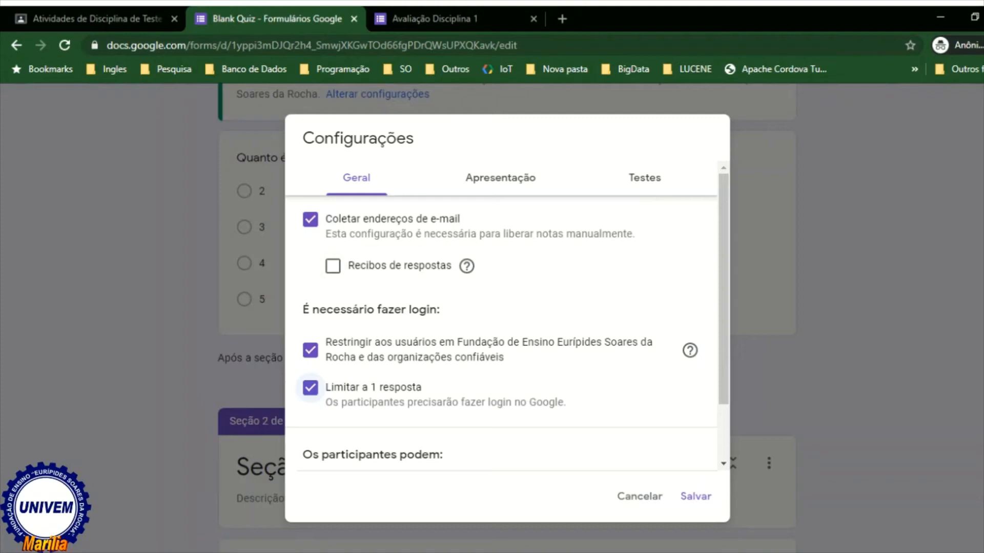
scroll(507, 315, "down", 2)
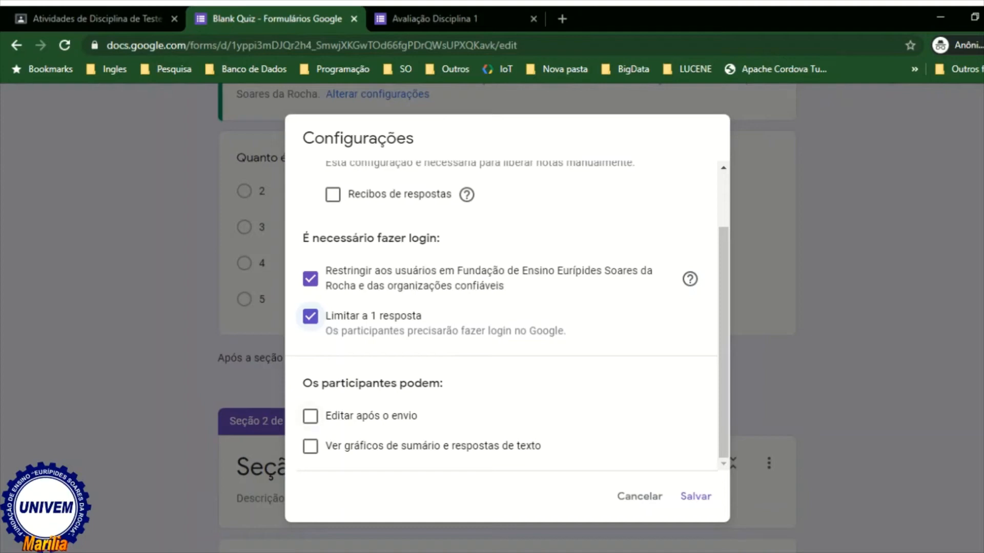
scroll(507, 315, "up", 2)
left_click(500, 178)
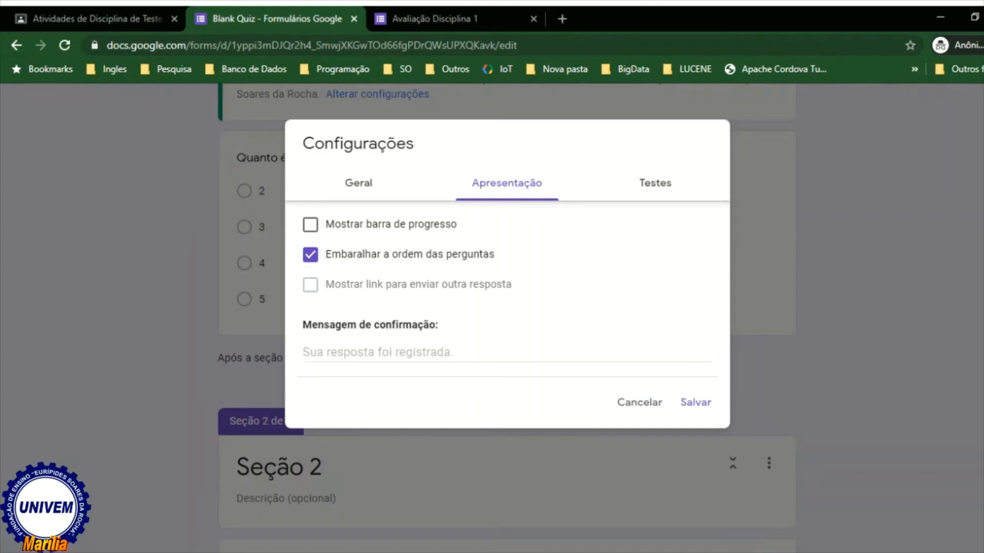
Step: Review the quiz options, switching grade release to immediately after submission and back to after manual review
left_click(654, 183)
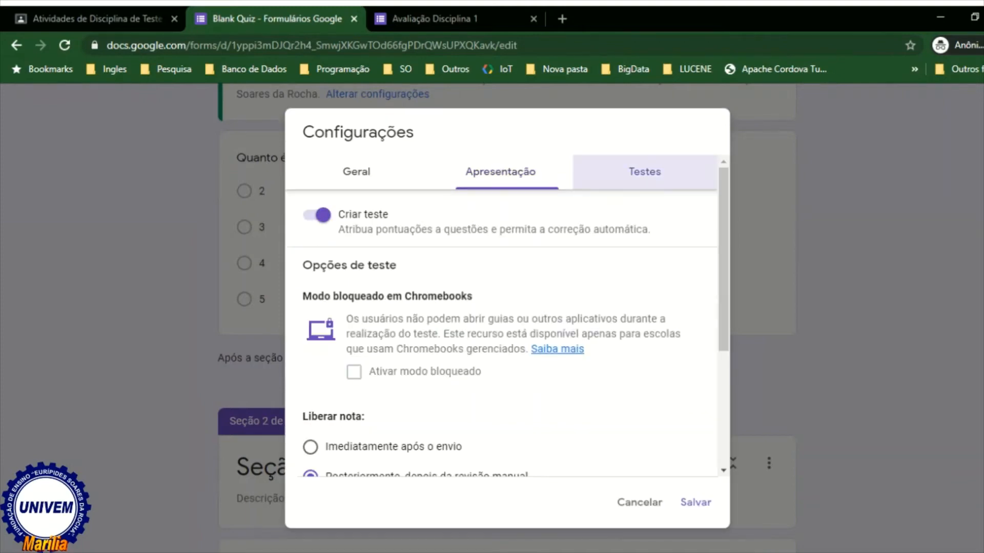
scroll(503, 317, "down", 3)
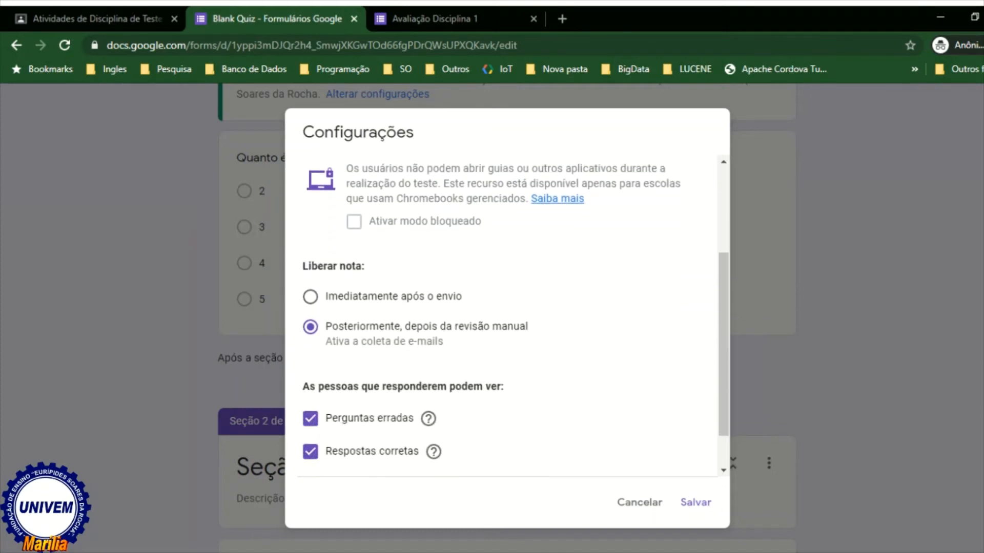
left_click(310, 297)
left_click(310, 327)
scroll(506, 316, "up", 2)
scroll(506, 316, "down", 3)
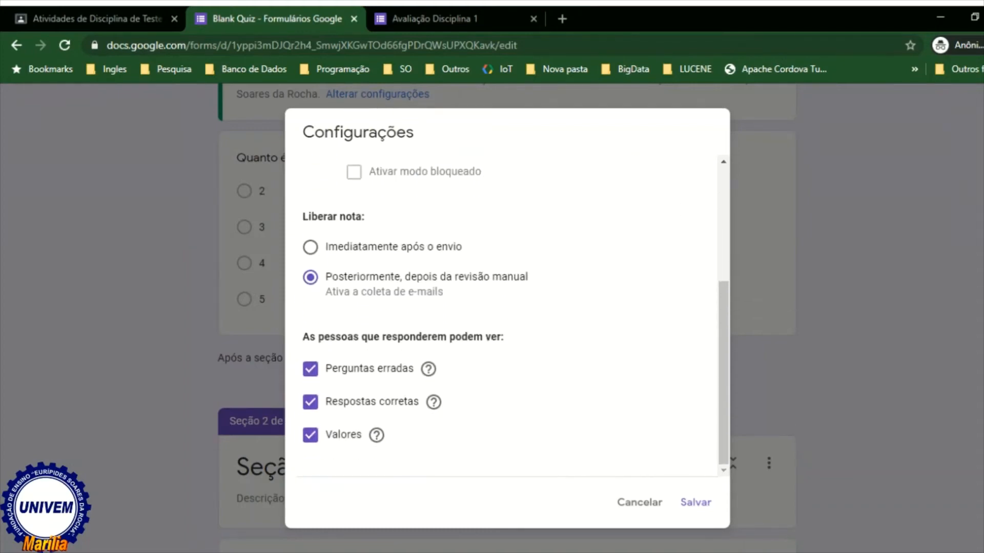
scroll(506, 316, "down", 1)
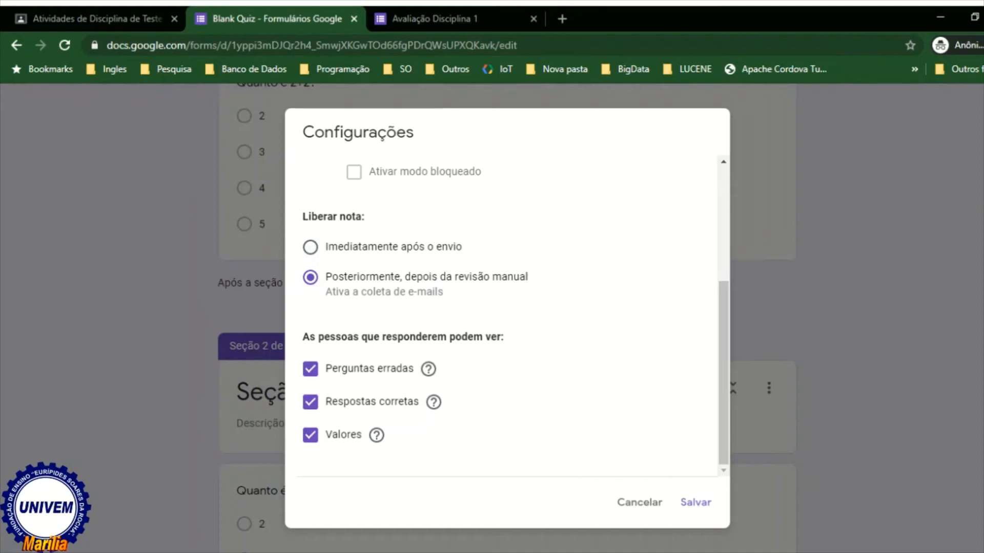
scroll(506, 316, "up", 4)
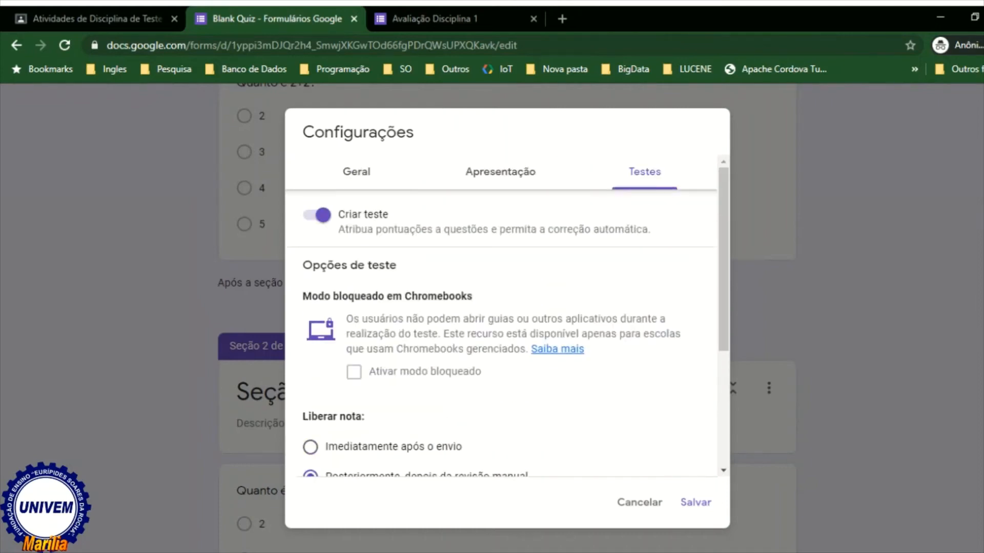
Step: Recheck the presentation and general settings and save the form's settings
left_click(500, 172)
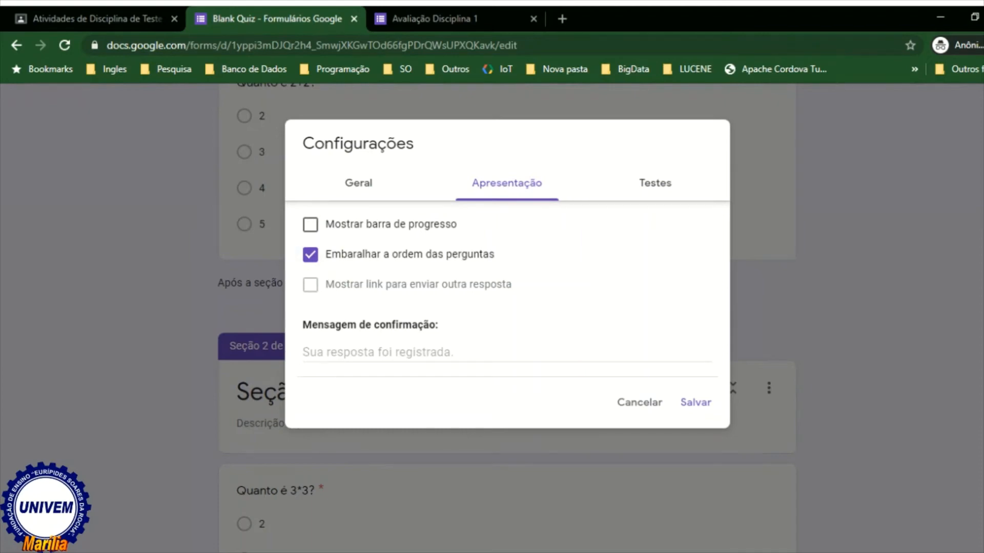
left_click(358, 182)
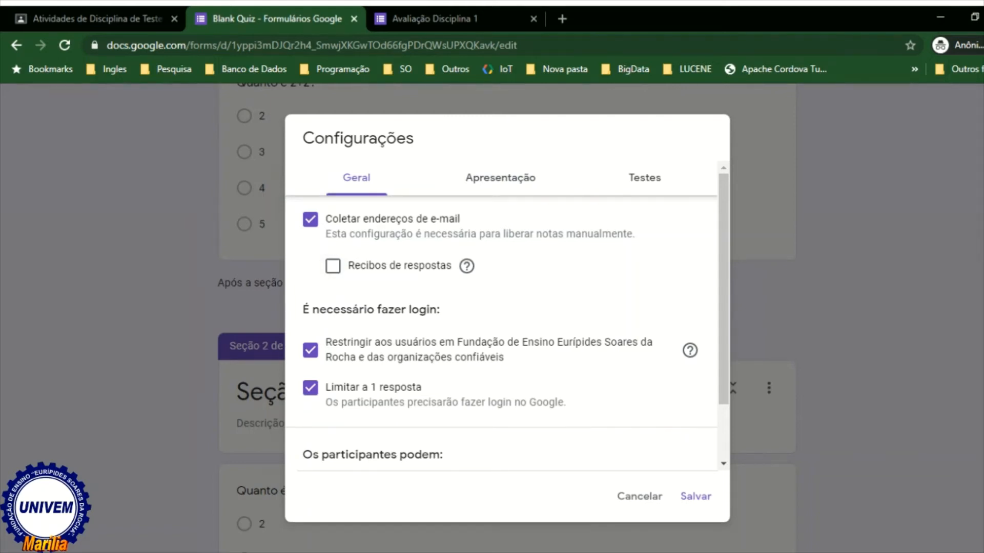
scroll(506, 318, "down", 2)
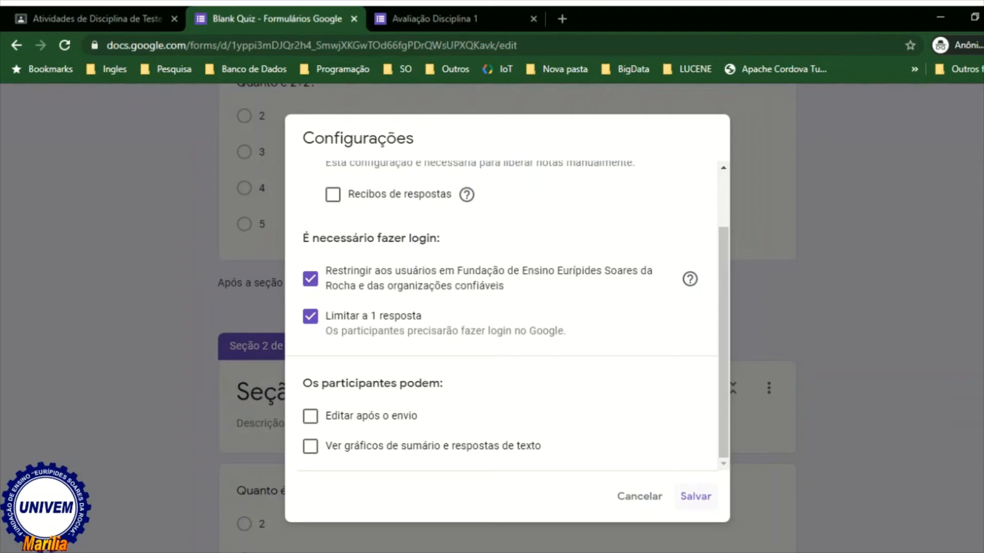
left_click(695, 496)
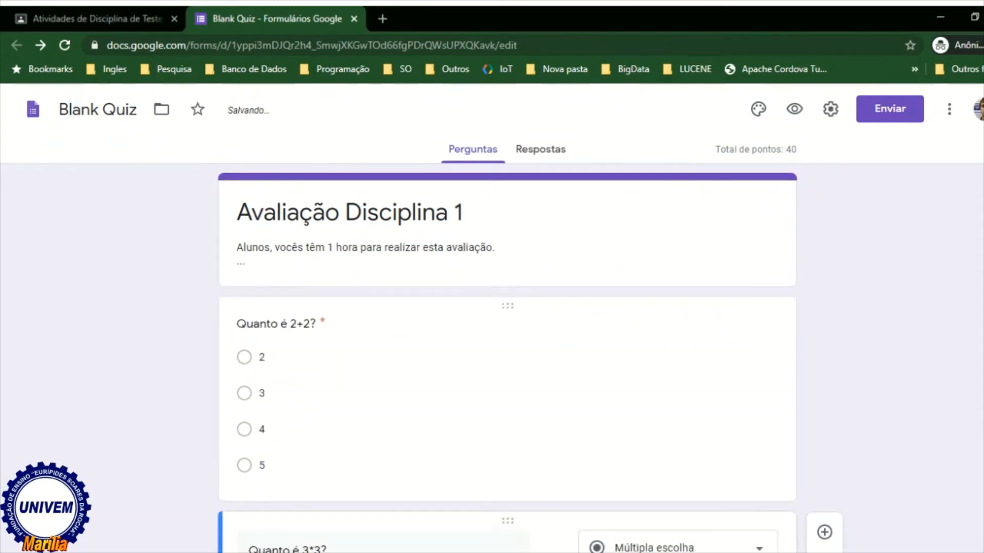
Step: Add a new section directly after the "Quanto é 2+2?" question
scroll(507, 317, "down", 8)
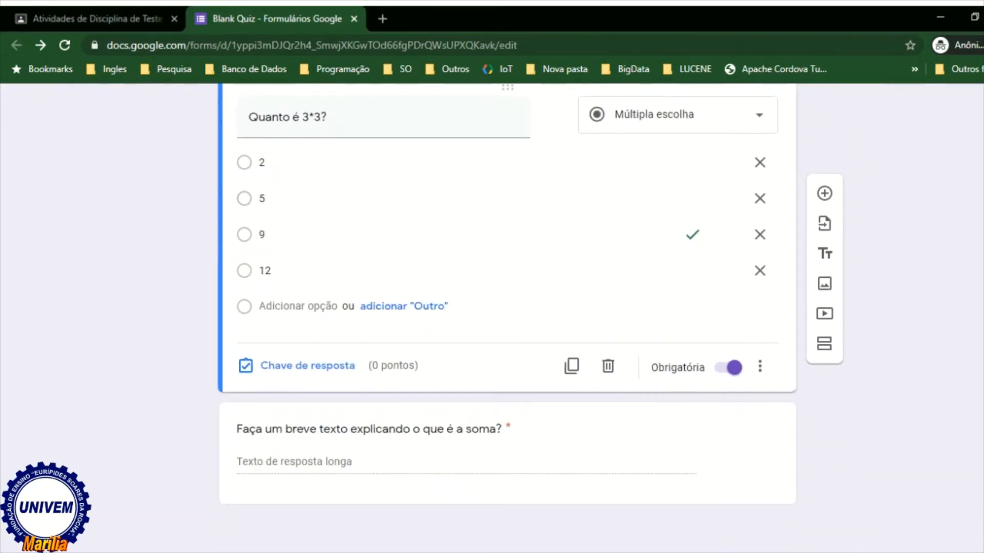
scroll(507, 318, "up", 4)
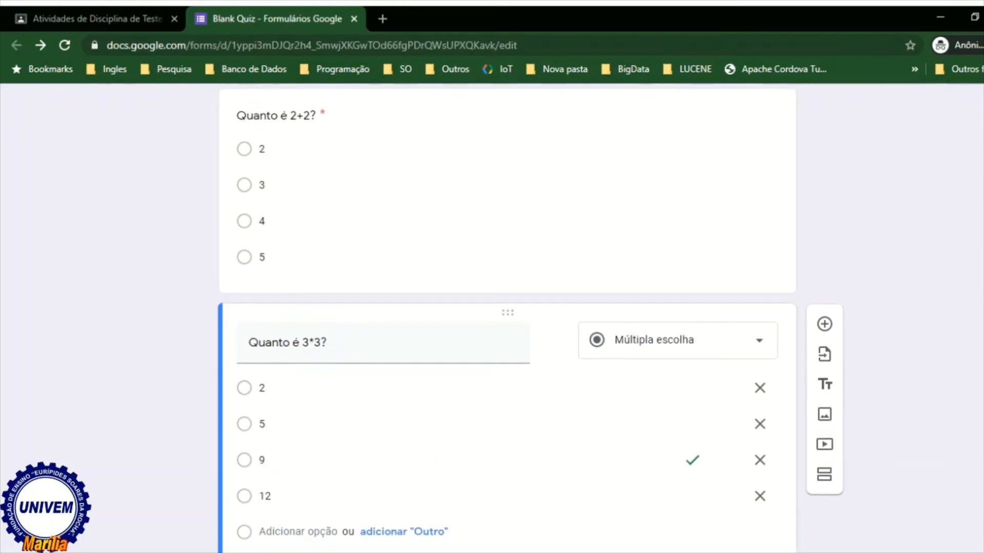
scroll(507, 348, "up", 3)
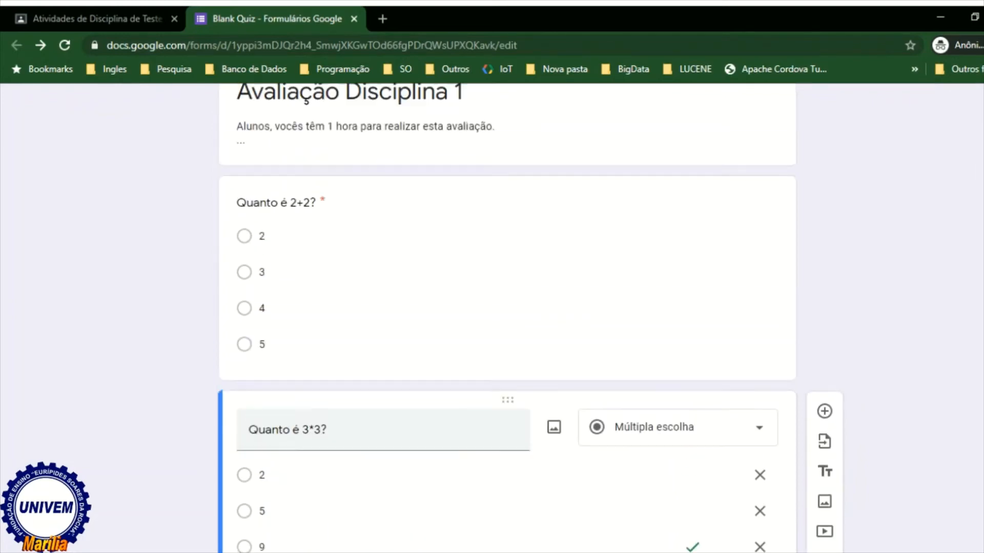
scroll(507, 348, "down", 4)
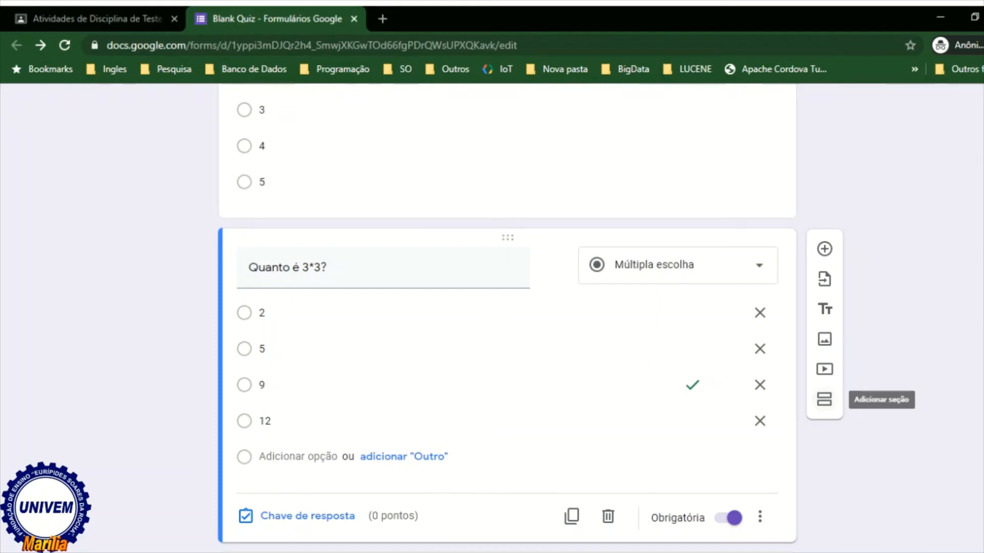
scroll(824, 399, "up", 3)
left_click(430, 277)
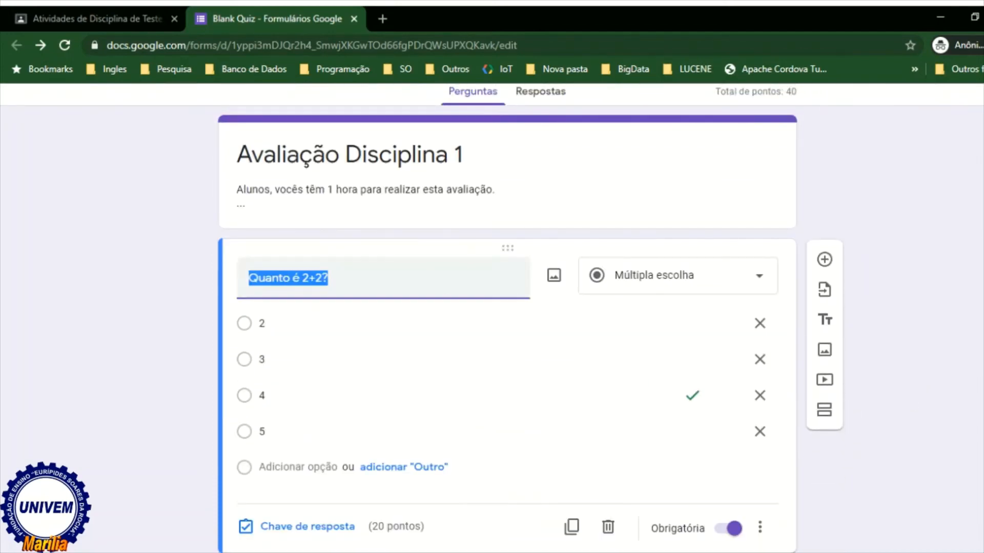
scroll(825, 344, "down", 1)
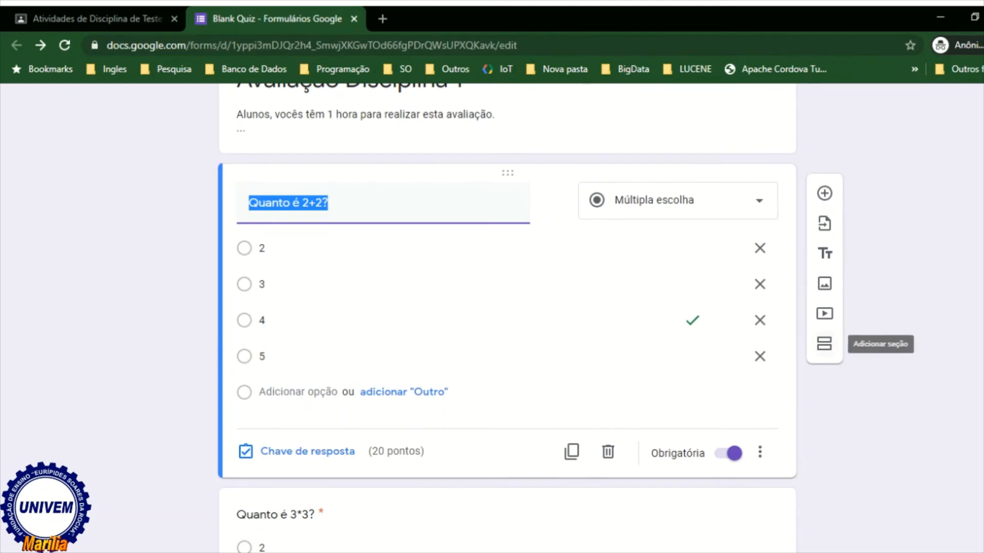
left_click(824, 344)
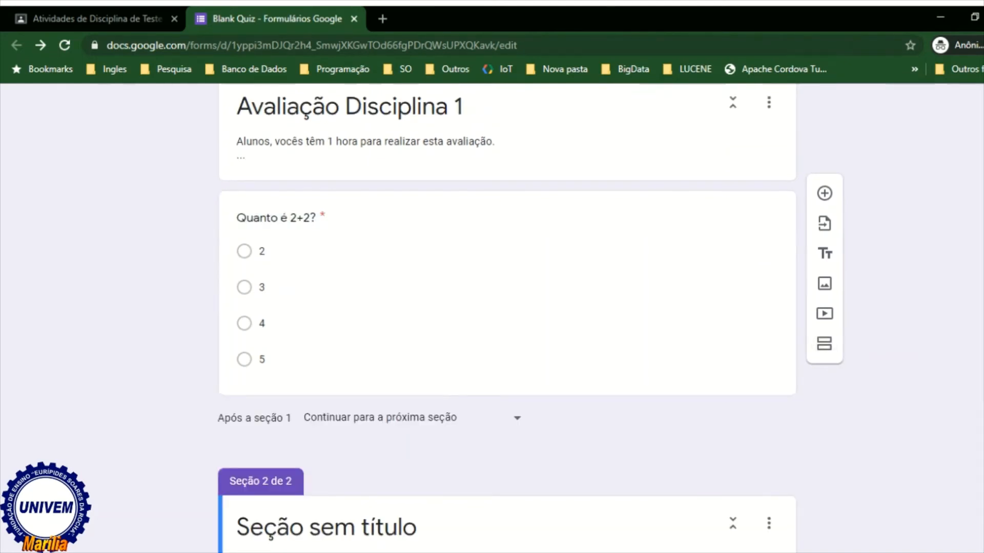
Step: Title the new section containing the 3*3 question "Seção 2"
scroll(507, 312, "up", 1)
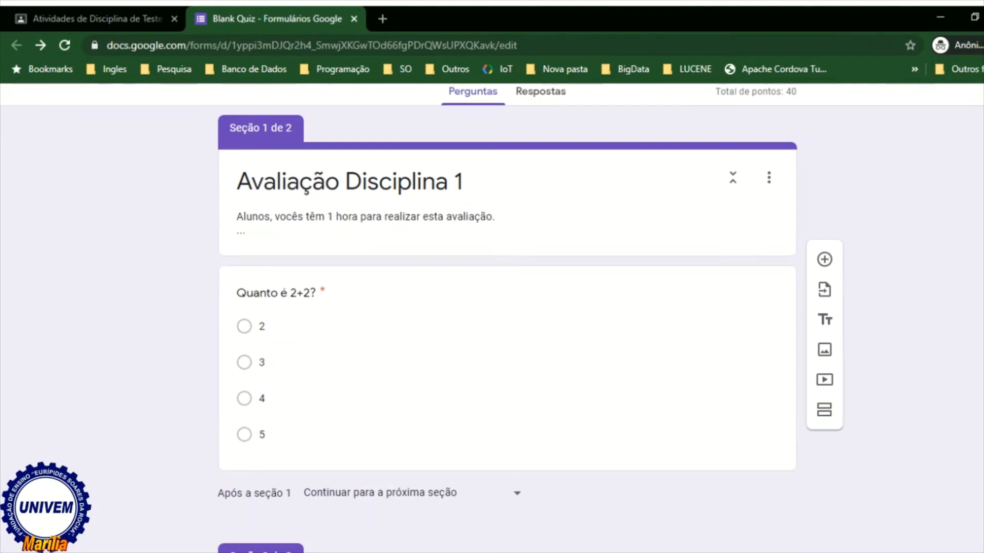
scroll(507, 318, "down", 4)
left_click(334, 302)
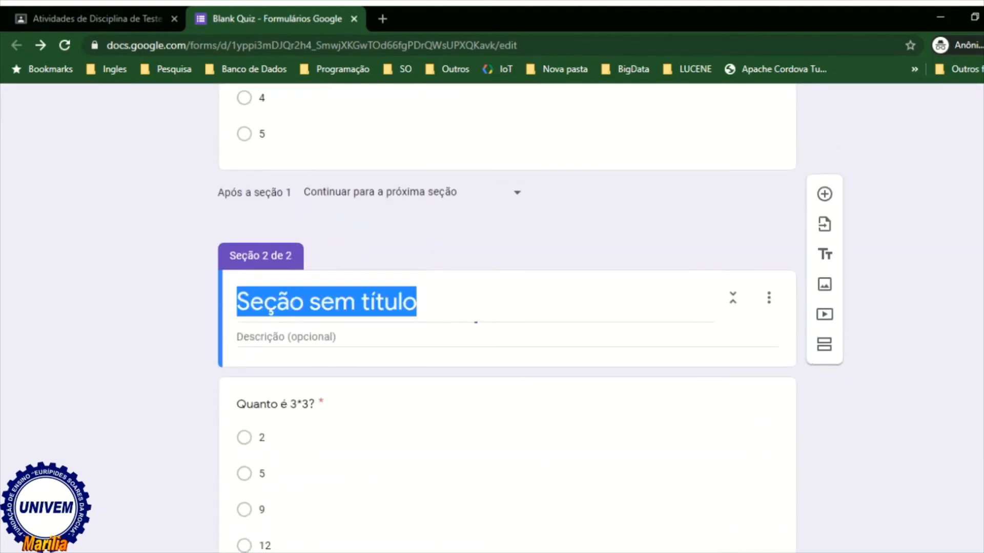
left_click(335, 301)
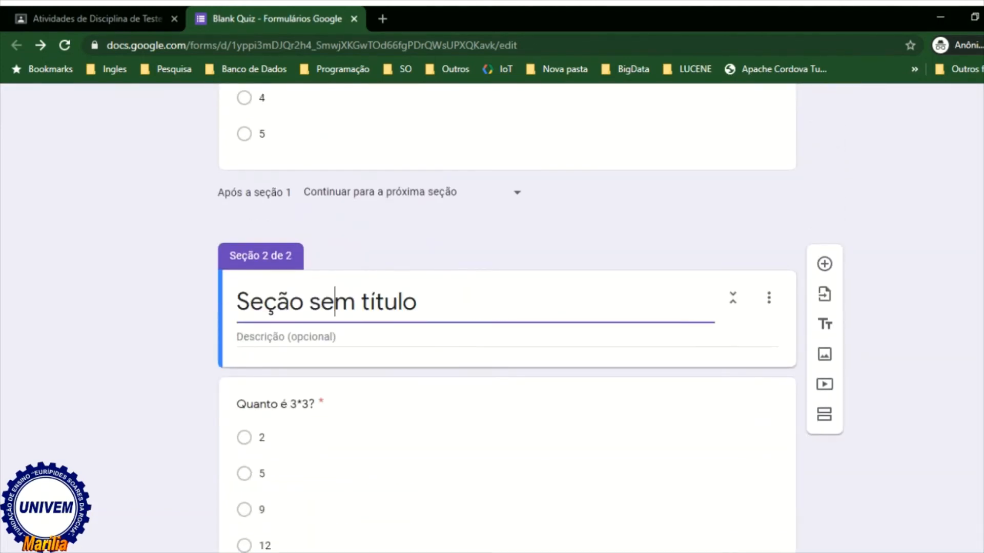
key("ctrl+Left")
key("shift+End")
type("2")
left_click(508, 220)
Step: Add another section after the 3*3 question and title it "Seção 3"
scroll(507, 307, "down", 3)
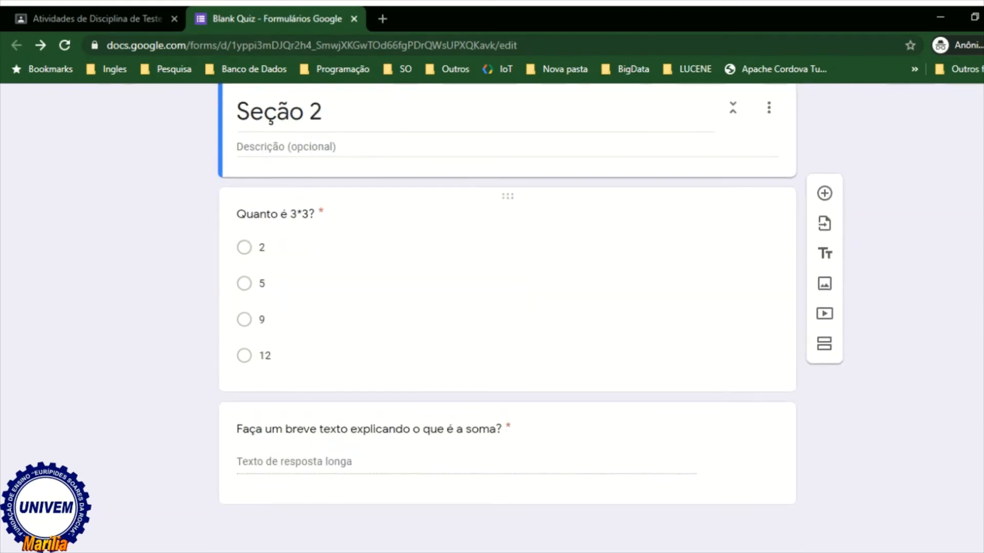
left_click(507, 287)
left_click(825, 357)
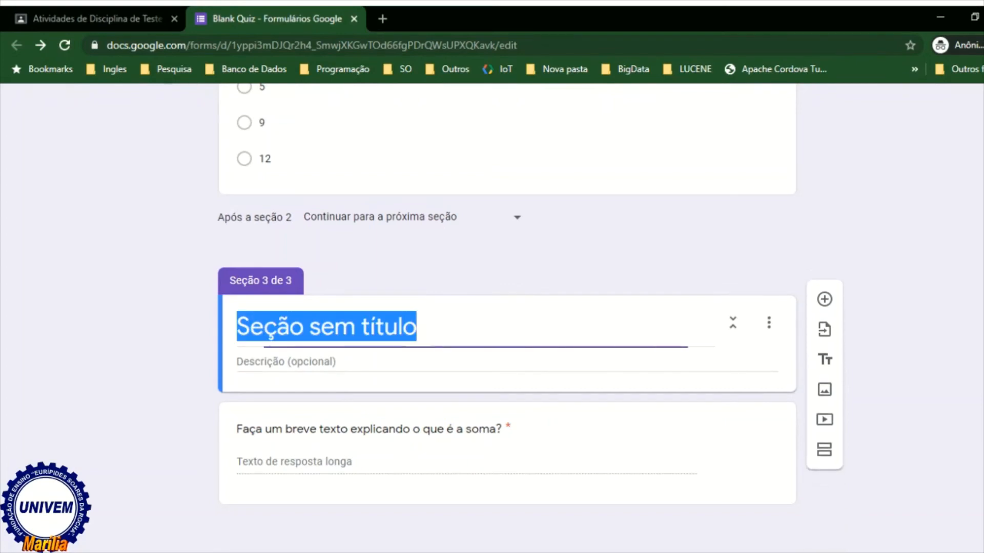
key("End")
key("ctrl+shift+Left")
key("ctrl+shift+Left")
type("3")
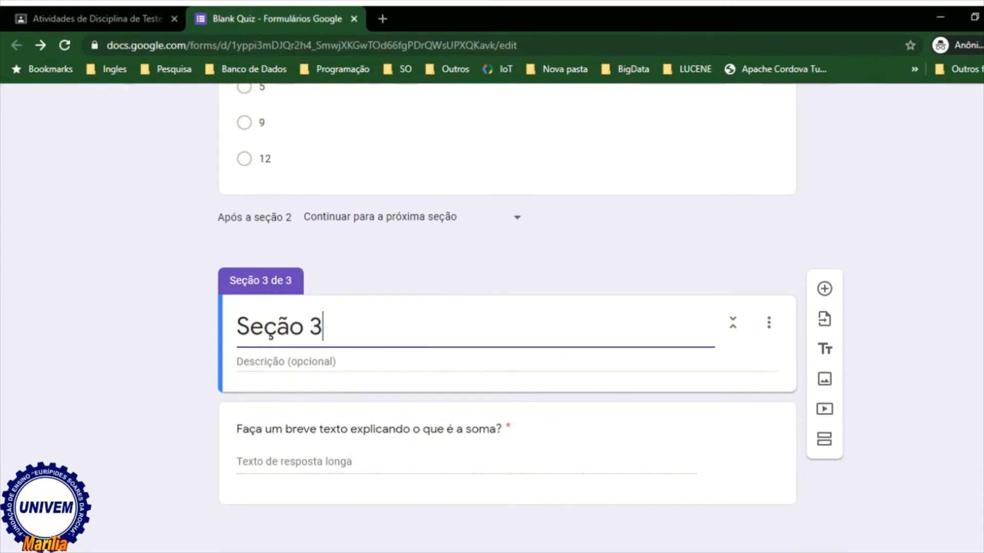
key("Return")
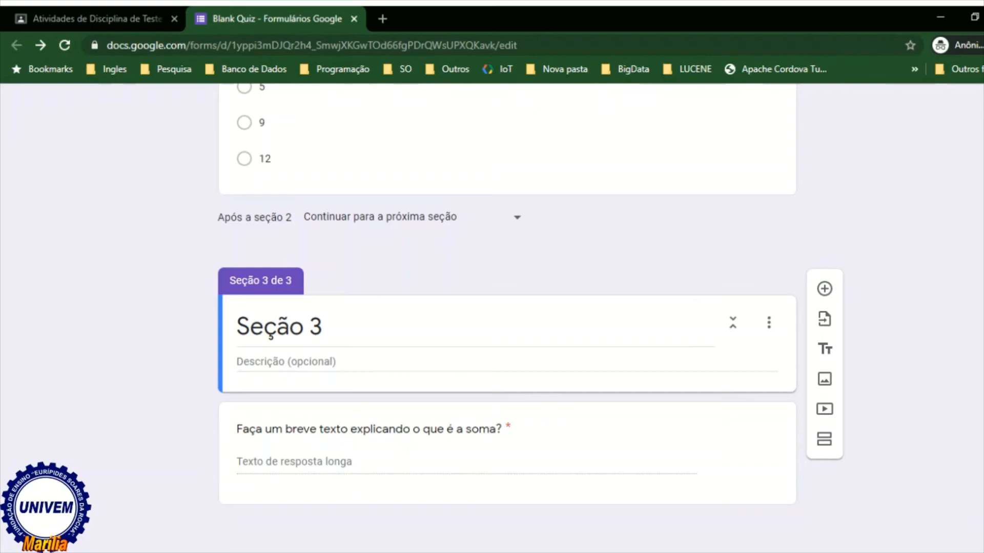
Step: Open a preview of the quiz as respondents see it
scroll(507, 307, "up", 15)
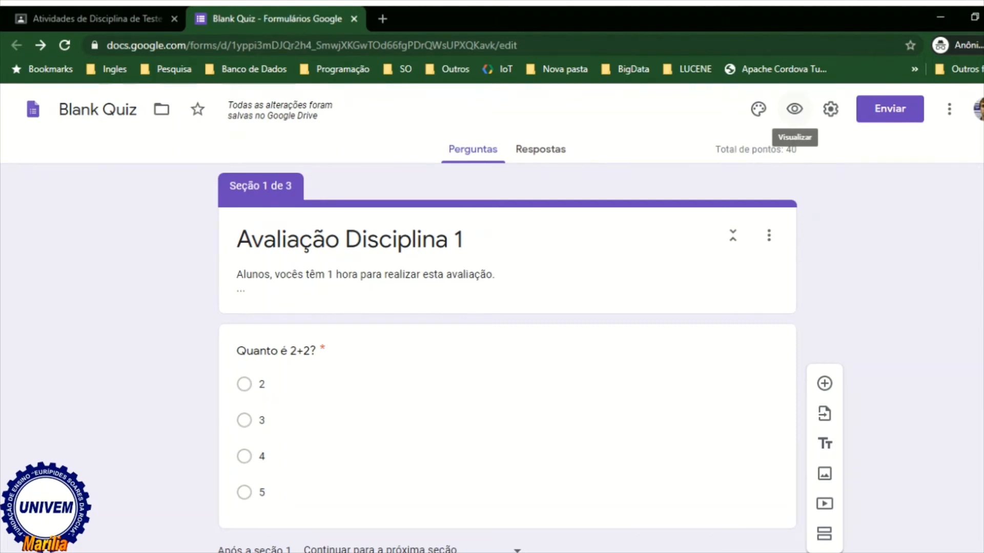
left_click(794, 108)
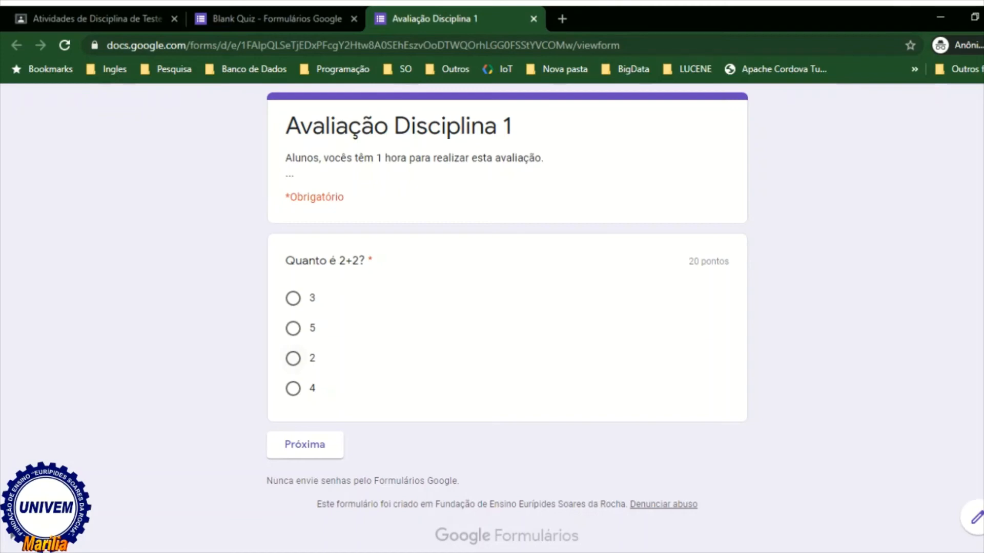
Step: Answer "2" to both the 2+2 and 3*3 questions in the quiz preview and advance to Seção 3
left_click(293, 359)
left_click(292, 444)
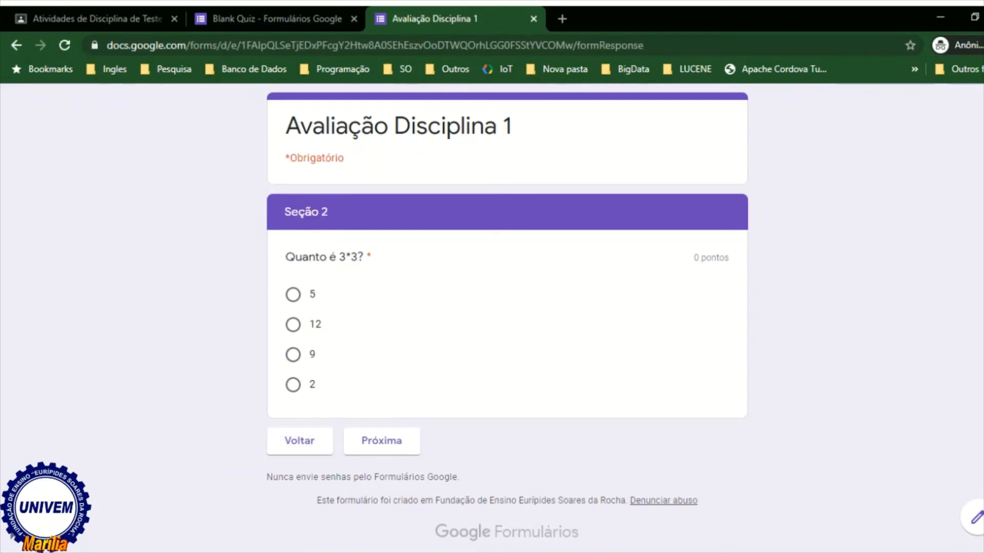
left_click(293, 385)
left_click(382, 441)
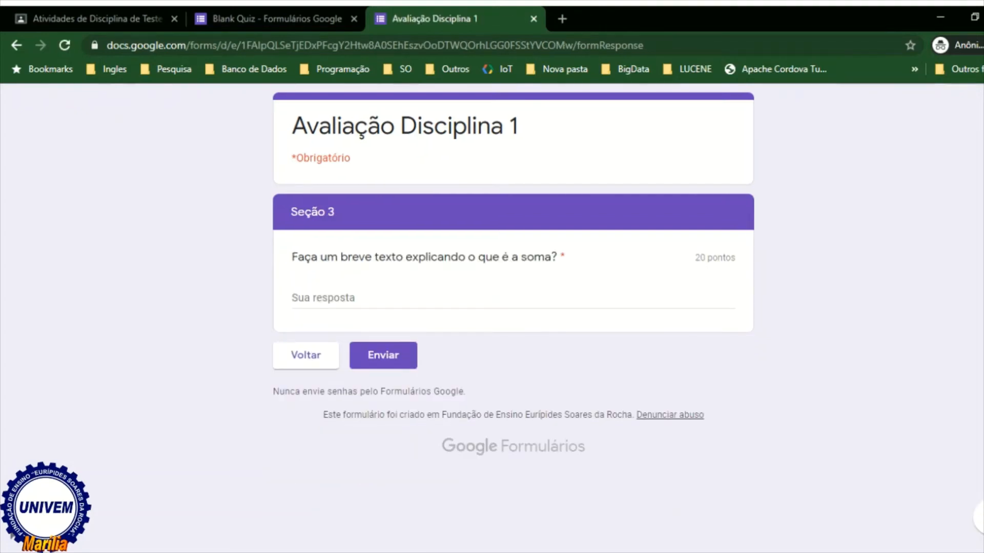
Step: Answer the question about what a sum is with "Não sei." and submit the quiz
left_click(499, 298)
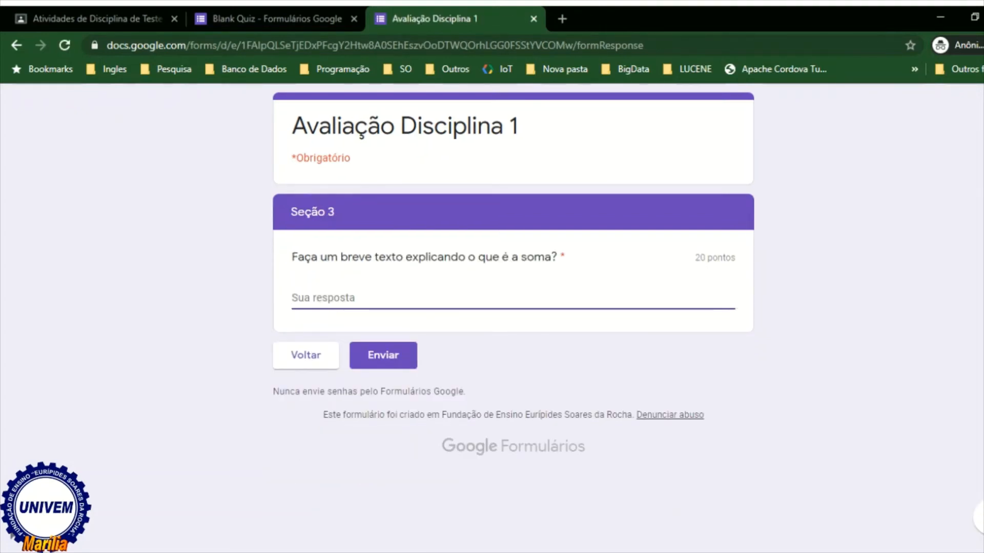
type("Não sei.")
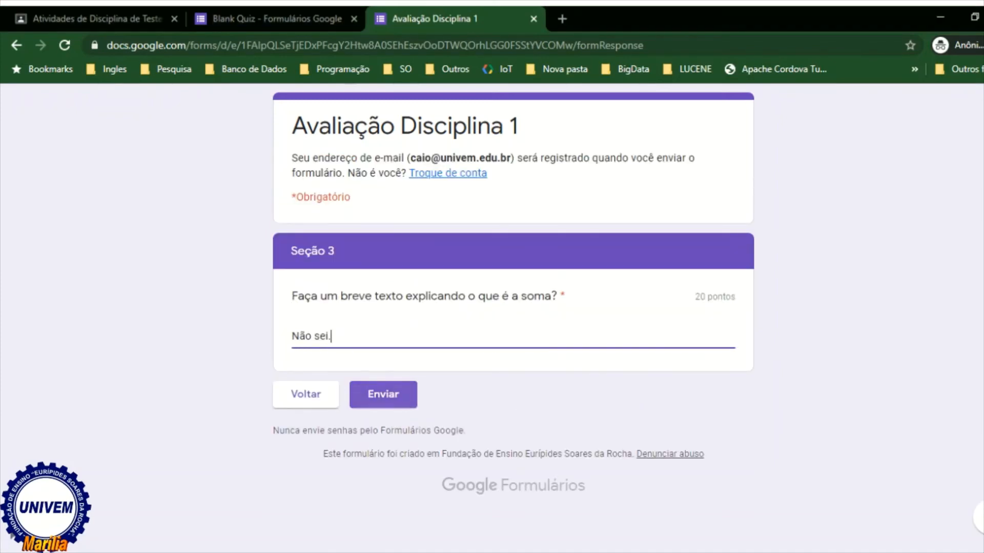
left_click(383, 394)
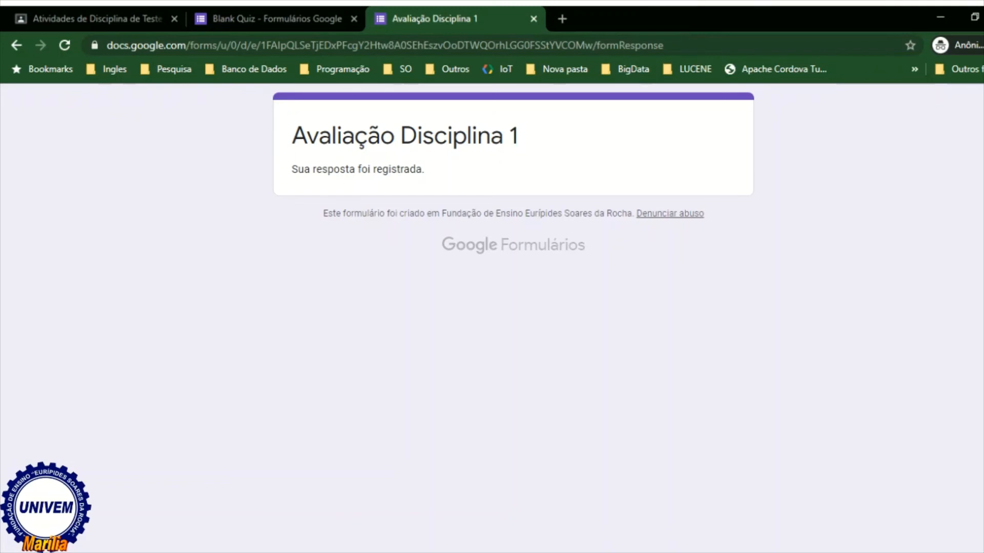
Step: Return to the Blank Quiz form editor and examine its submitted responses and question sections
left_click(328, 19)
scroll(507, 328, "down", 3)
scroll(507, 328, "up", 3)
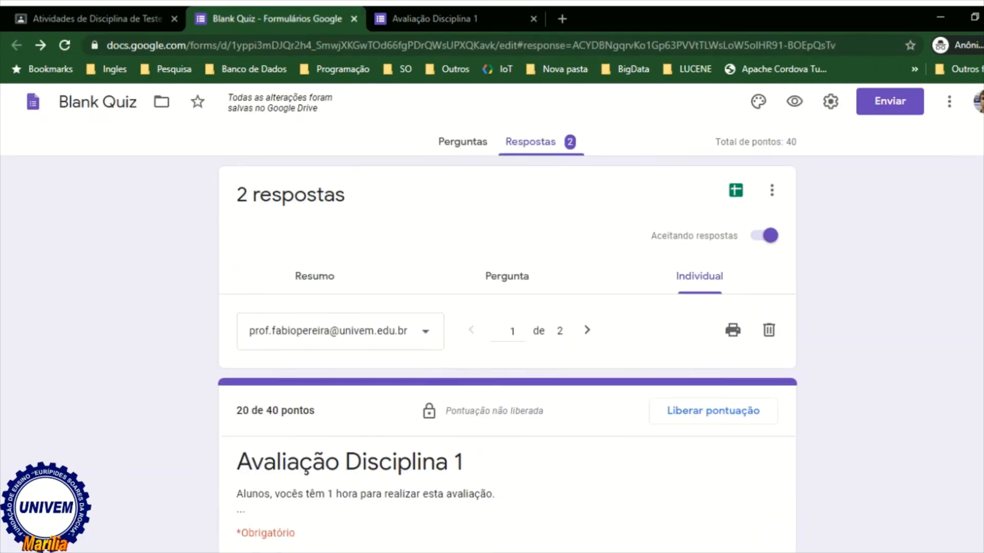
left_click(463, 147)
scroll(507, 318, "down", 13)
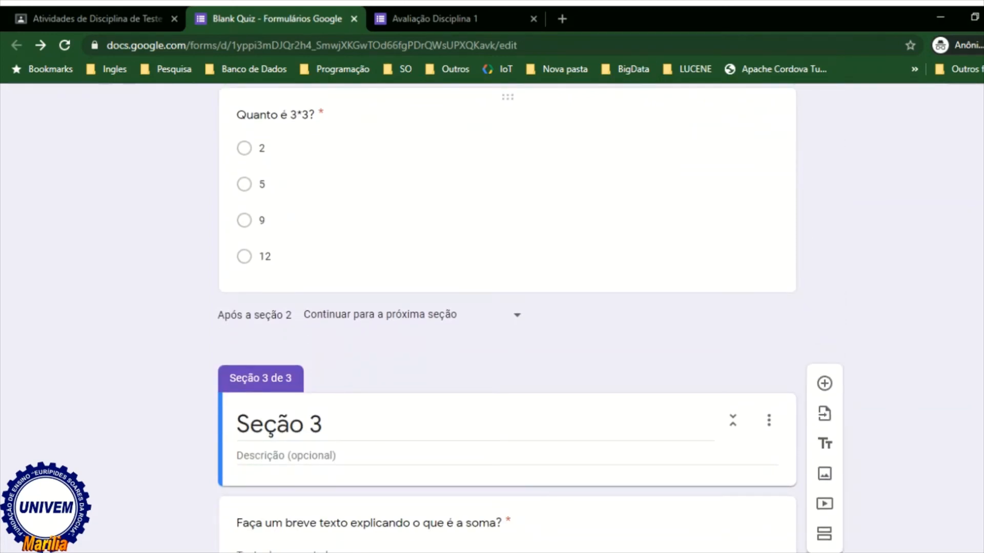
scroll(507, 318, "up", 3)
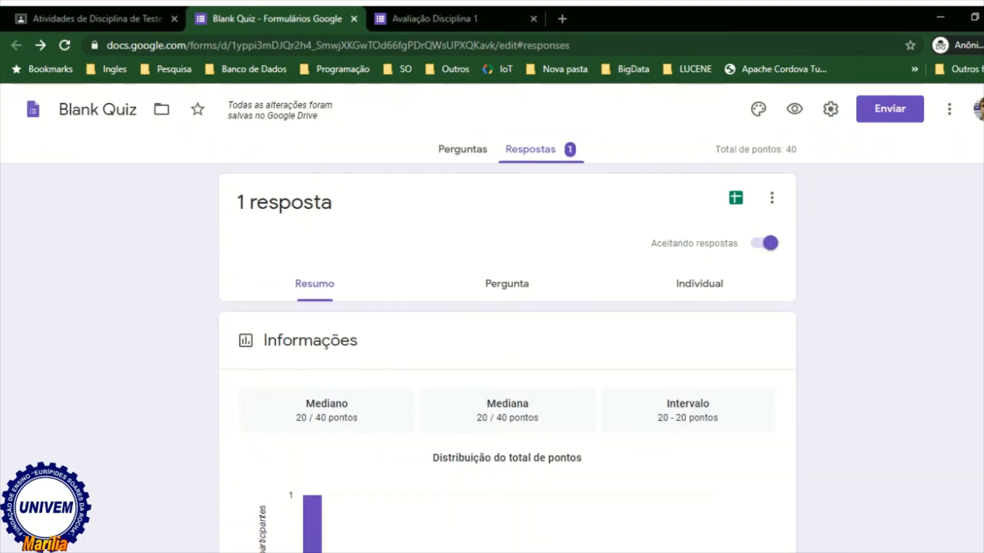
Step: Switch to the Atividade 1 assignment in Google Classroom and view its scheduling options without applying them
key("ctrl+shift+Tab")
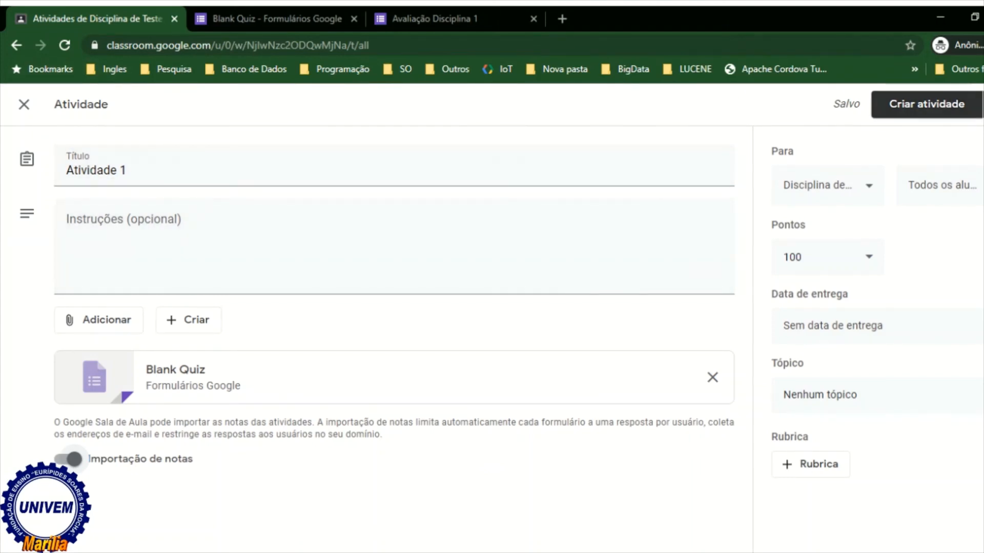
left_click(983, 105)
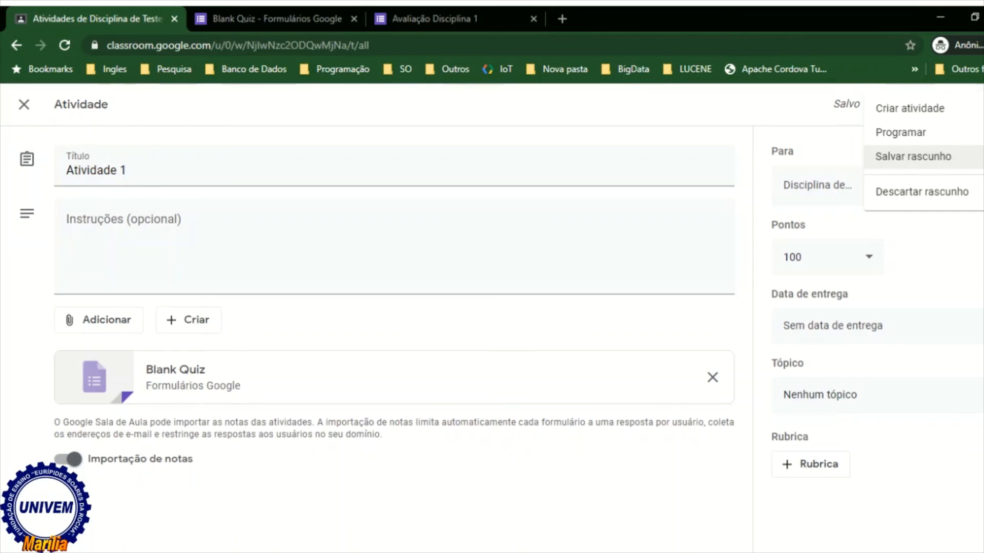
left_click(900, 132)
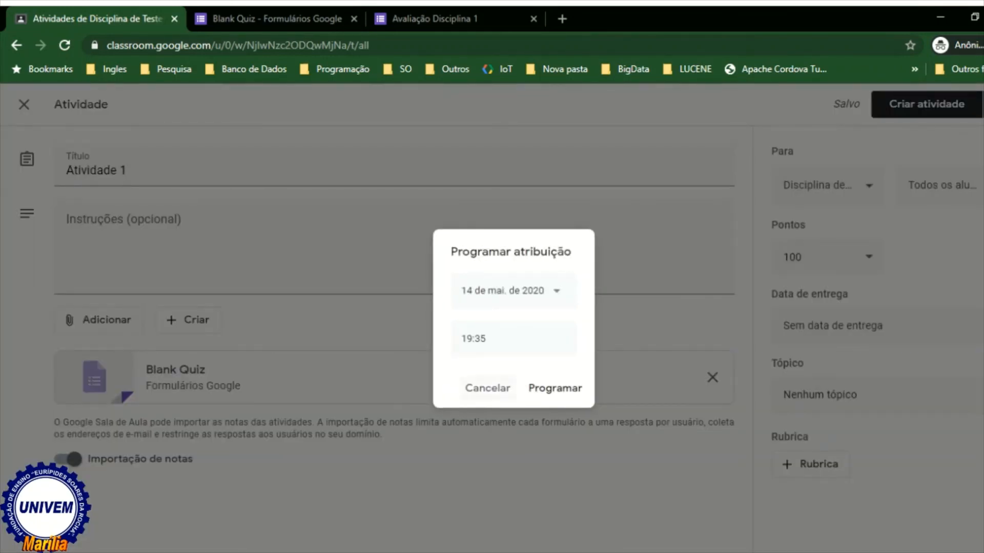
left_click(487, 388)
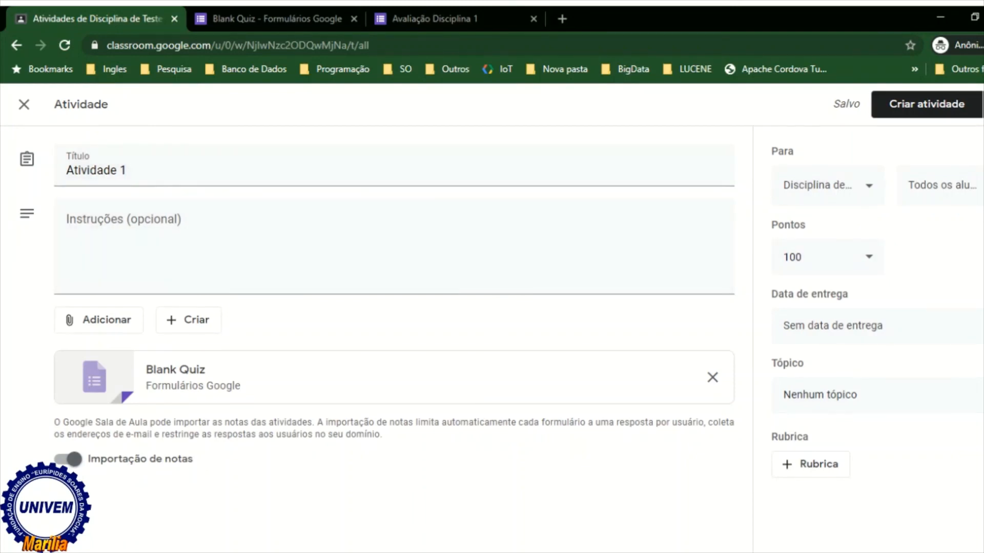
Step: Try excluding the individual student from the assignment's recipients, and restore the selection to all students
left_click(941, 186)
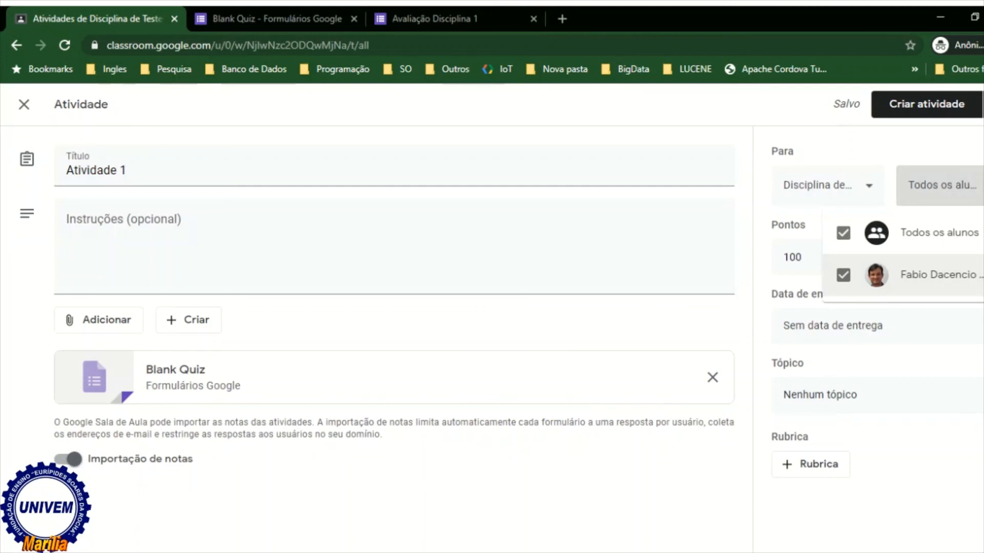
left_click(843, 276)
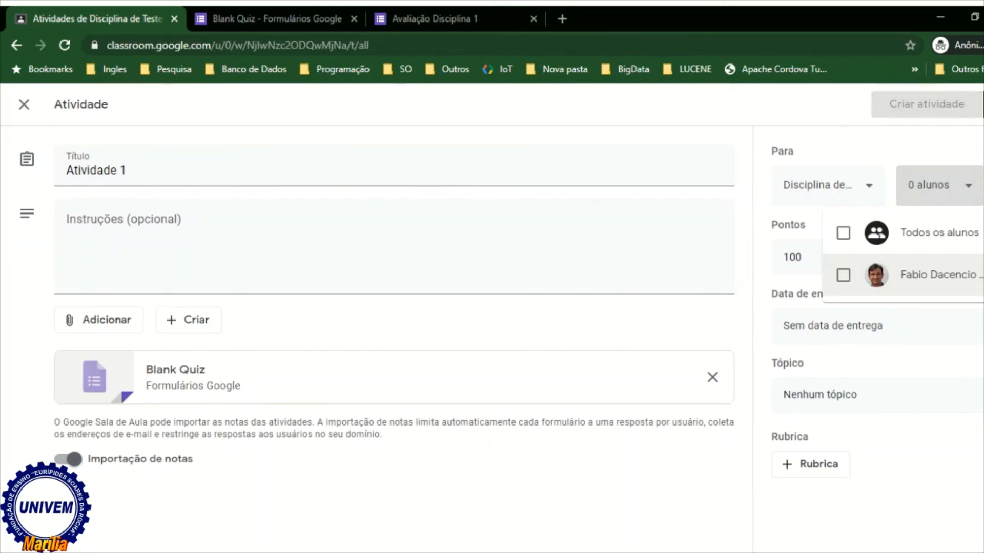
left_click(843, 233)
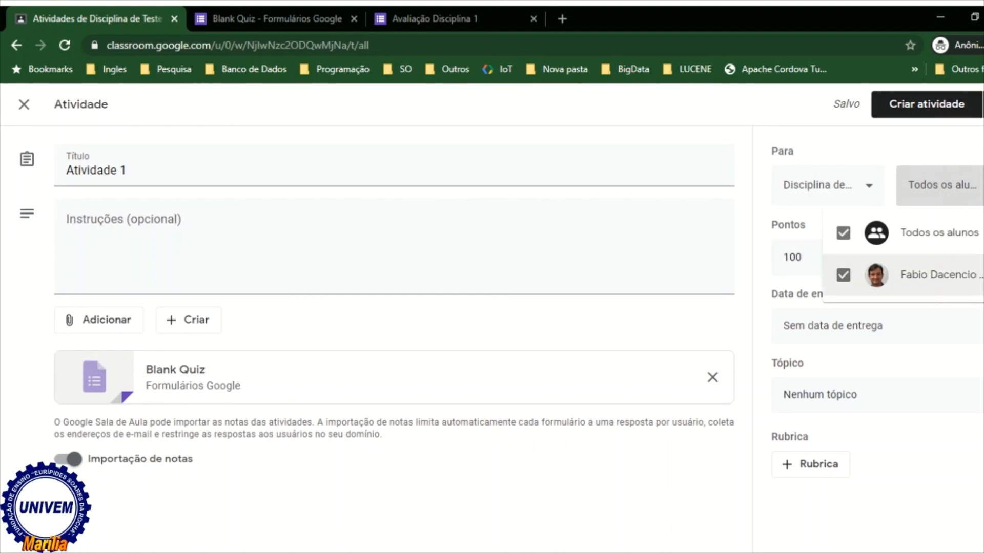
left_click(844, 275)
left_click(844, 275)
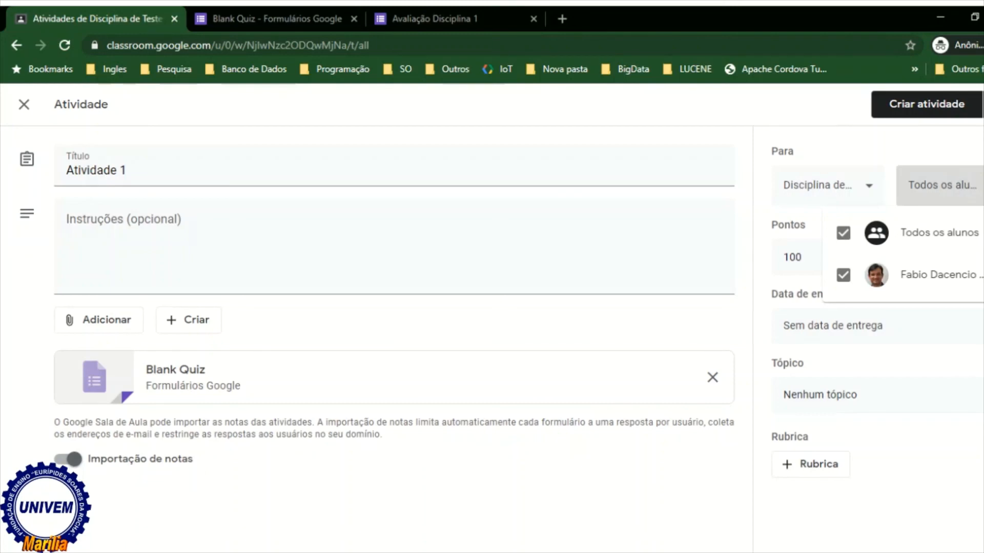
key("Escape")
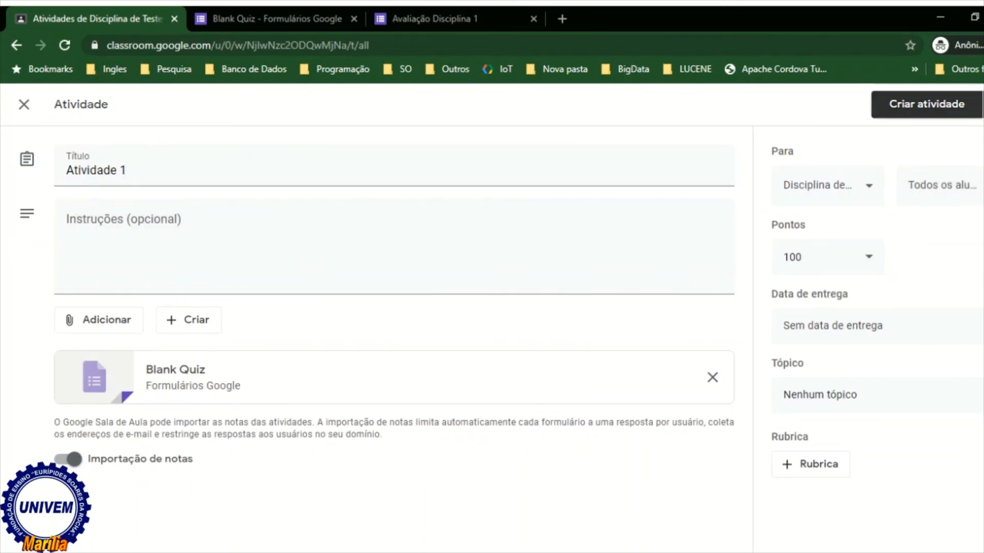
Step: Schedule the Atividade 1 assignment for 15 May 2020 at 19:35
left_click(983, 104)
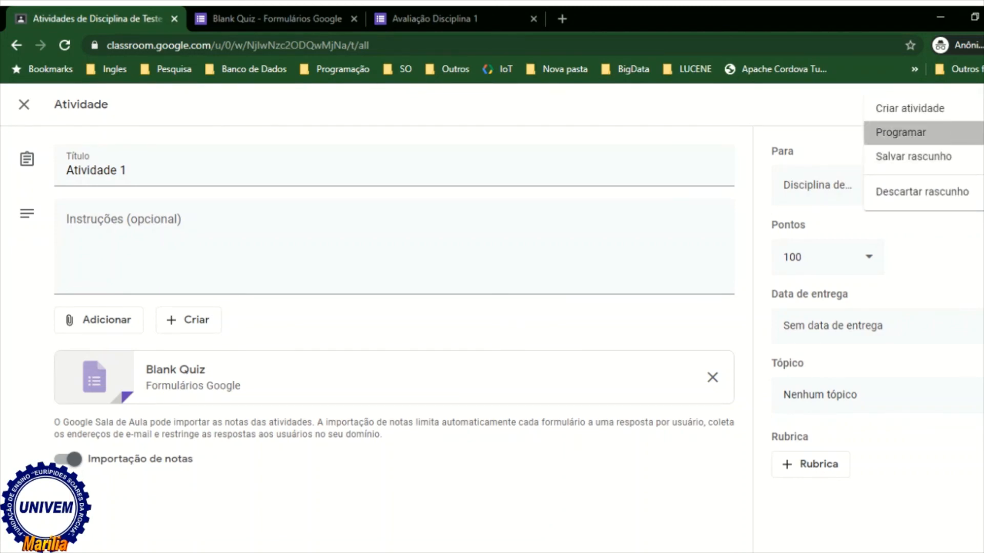
left_click(900, 132)
left_click(533, 290)
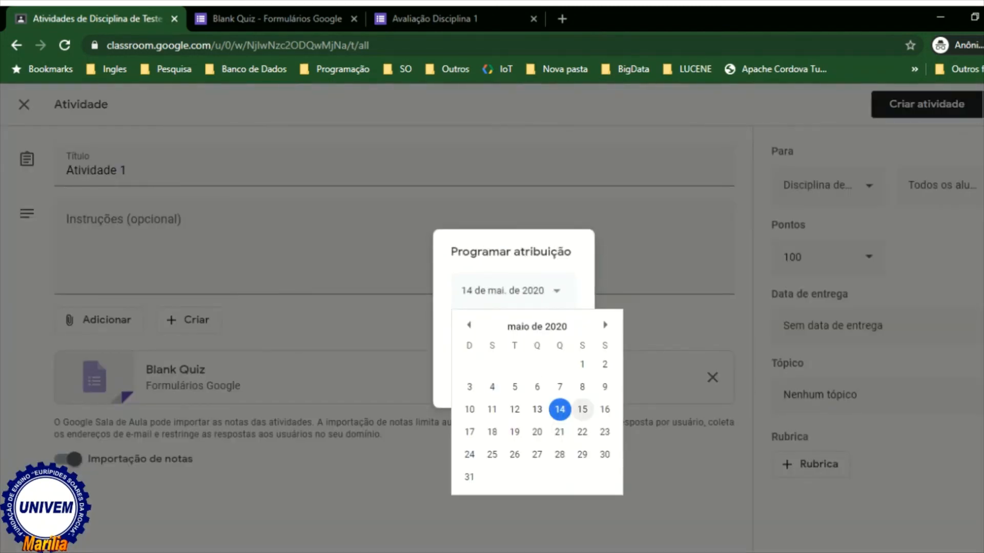
left_click(582, 409)
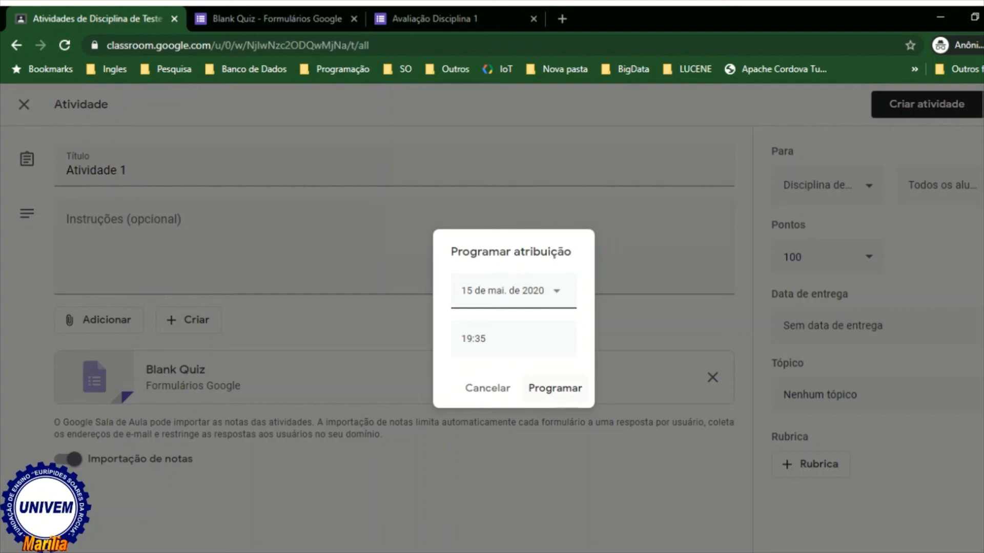
left_click(554, 389)
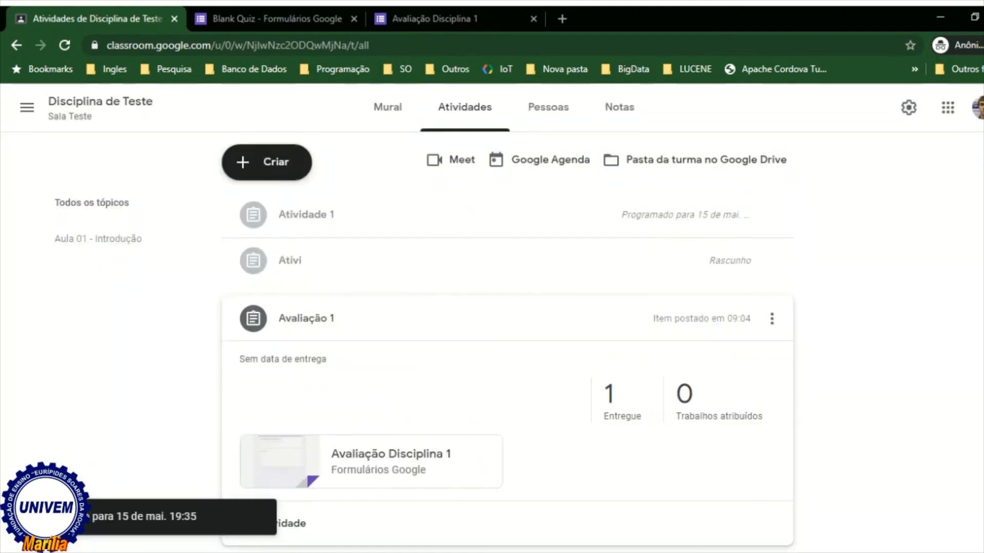